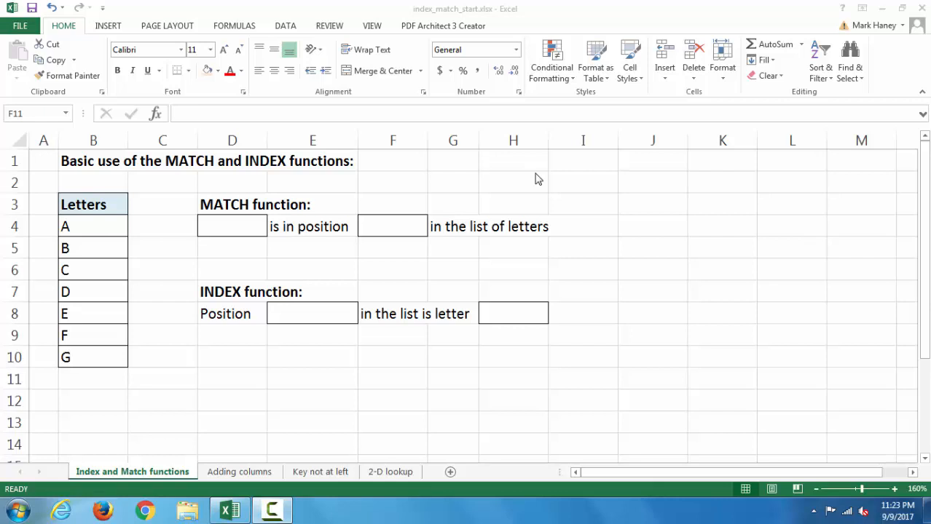
Enter the letter D in cell D4 as the lookup letter for the MATCH example.
click(243, 230)
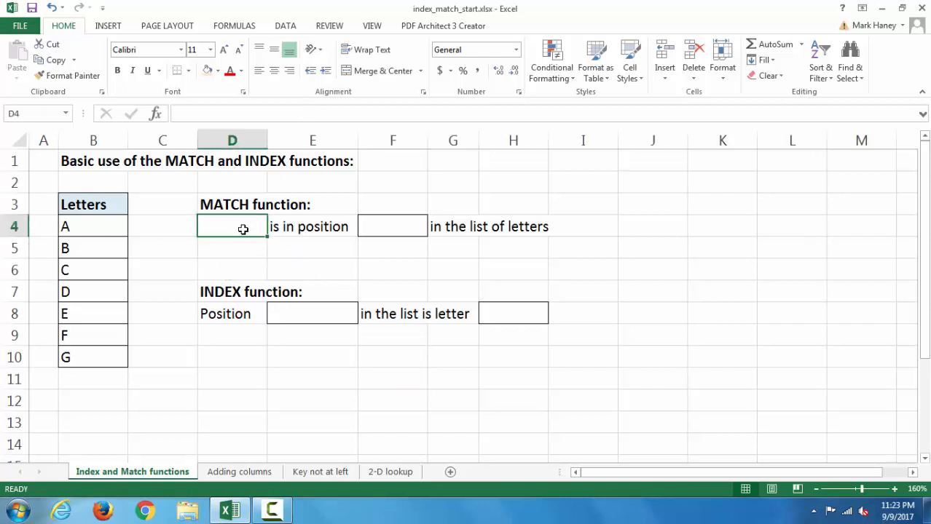
text(D)
key(Return)
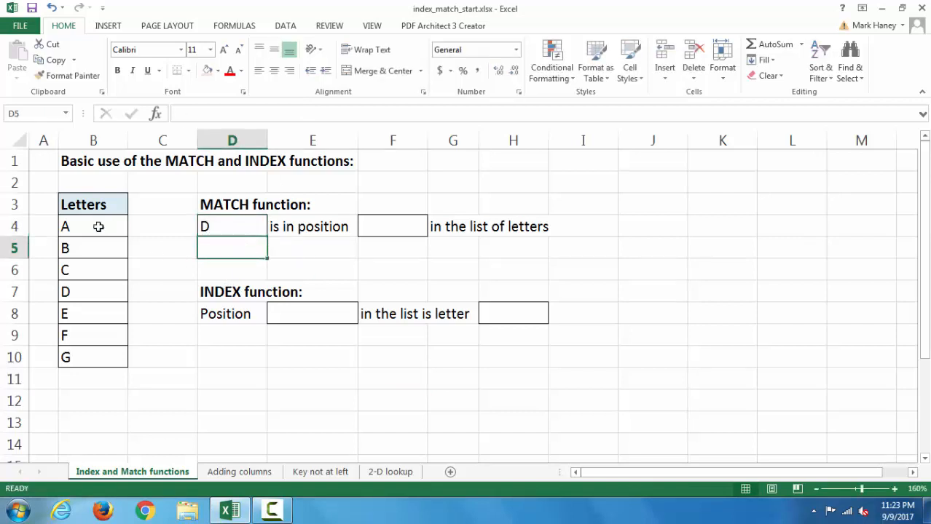
Enter =MATCH(D4,B4:B10,0) in cell F4 to find the letter's position in the list by exact match.
click(359, 267)
click(380, 244)
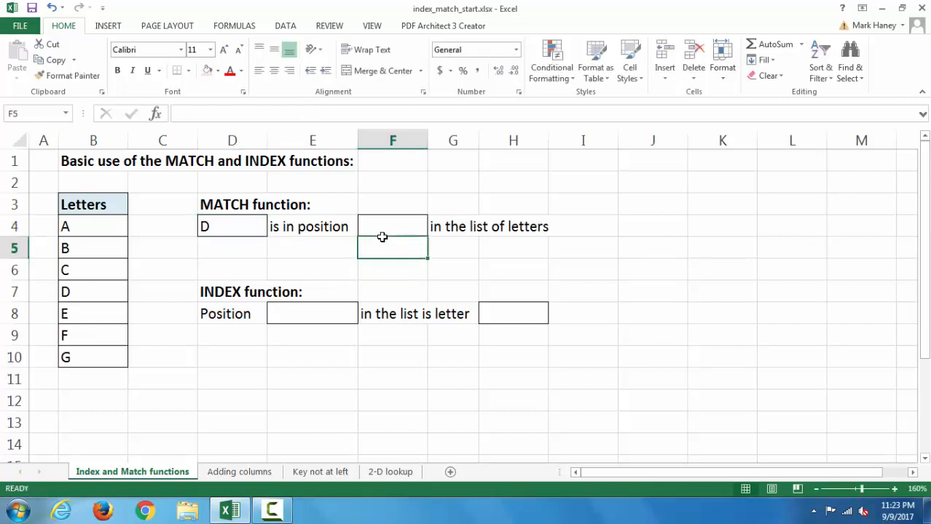
click(386, 225)
text(=)
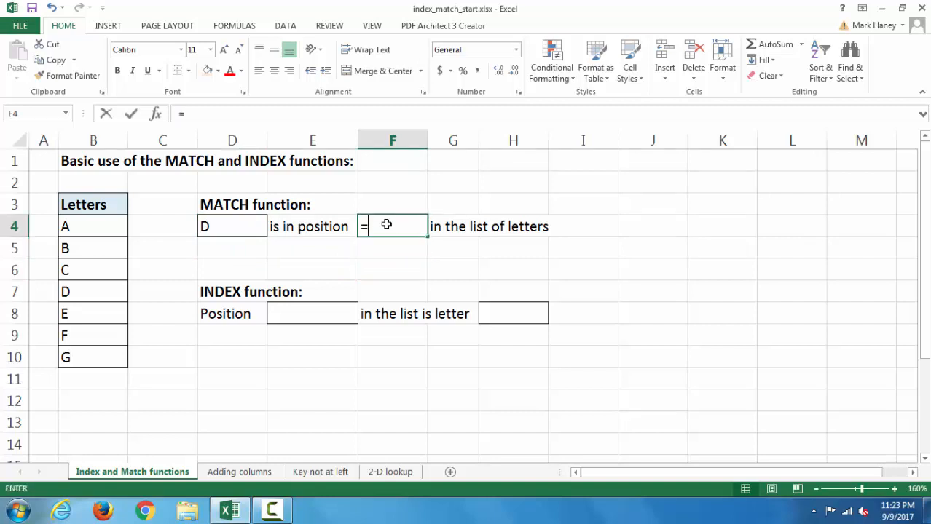
text(match()
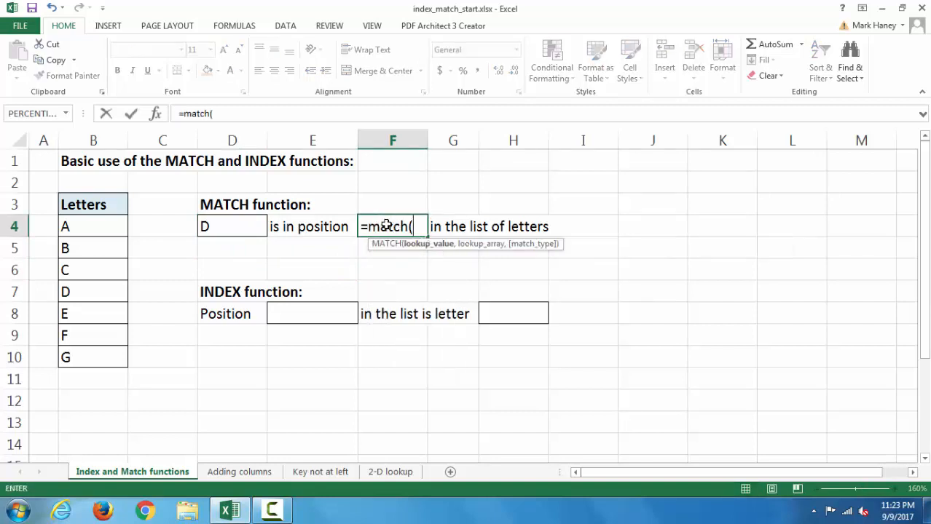
click(231, 224)
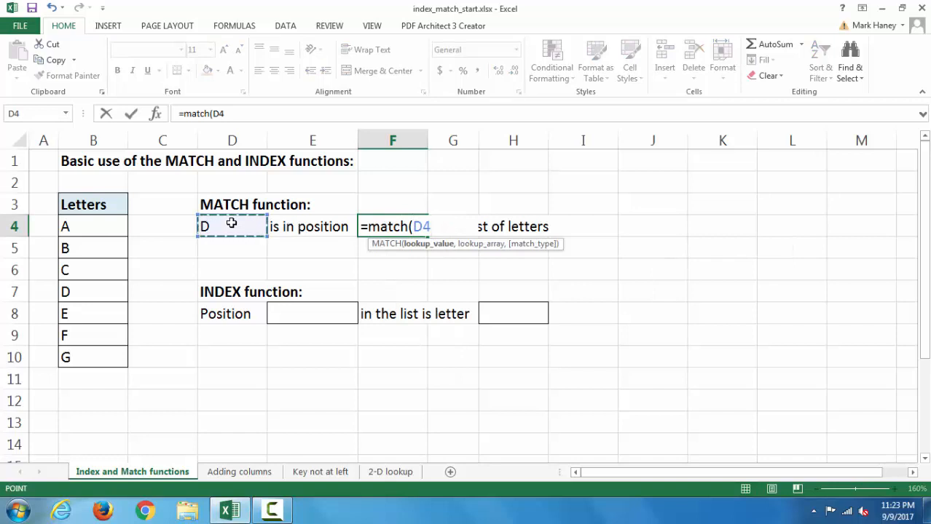
text(,)
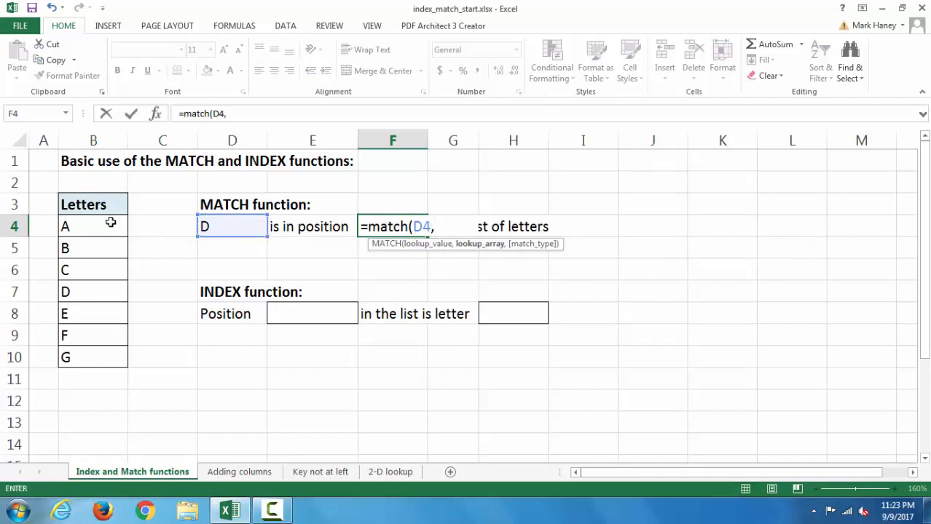
drag(109, 223, 99, 361)
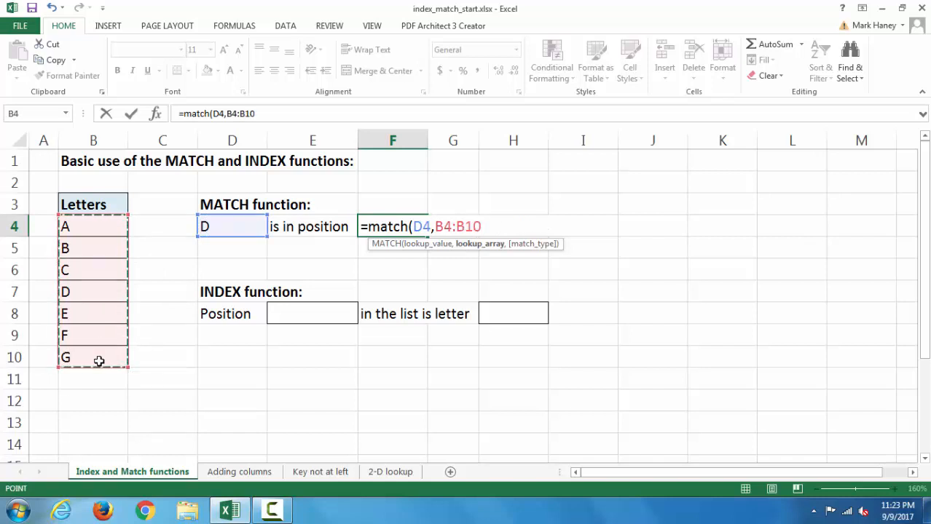
text(,)
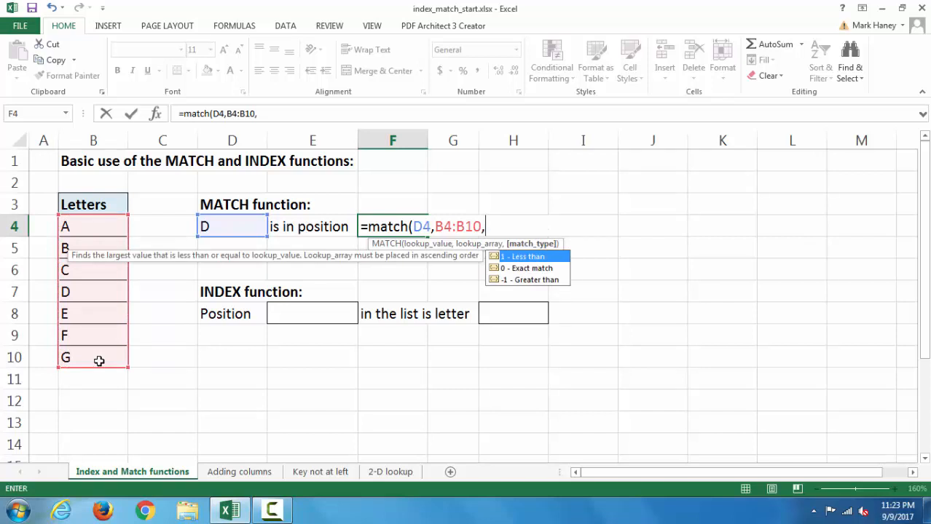
text(0))
key(Return)
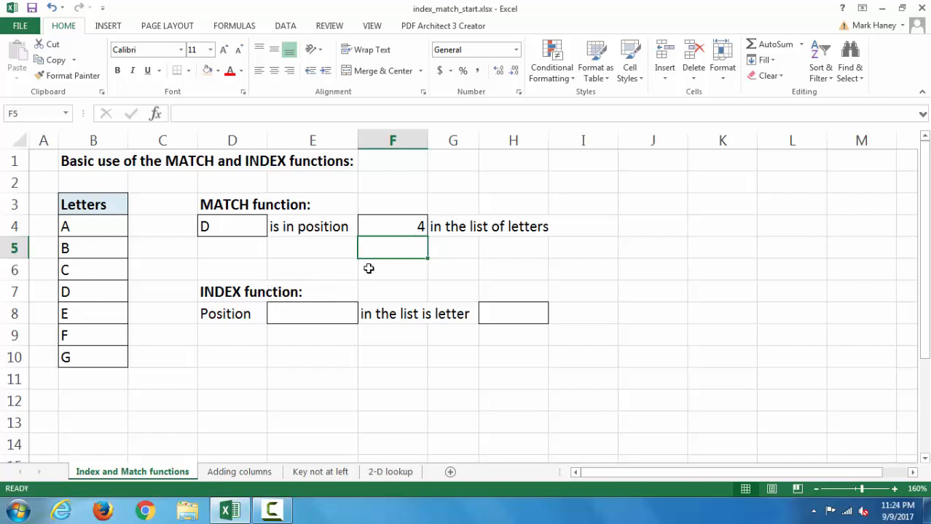
click(502, 263)
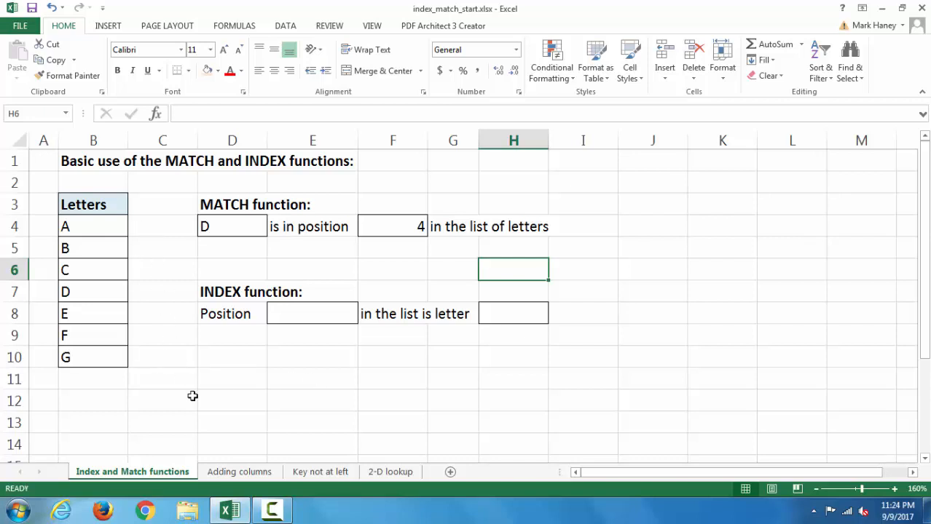
Enter 4 in cell E8 as the position for the INDEX example.
click(303, 313)
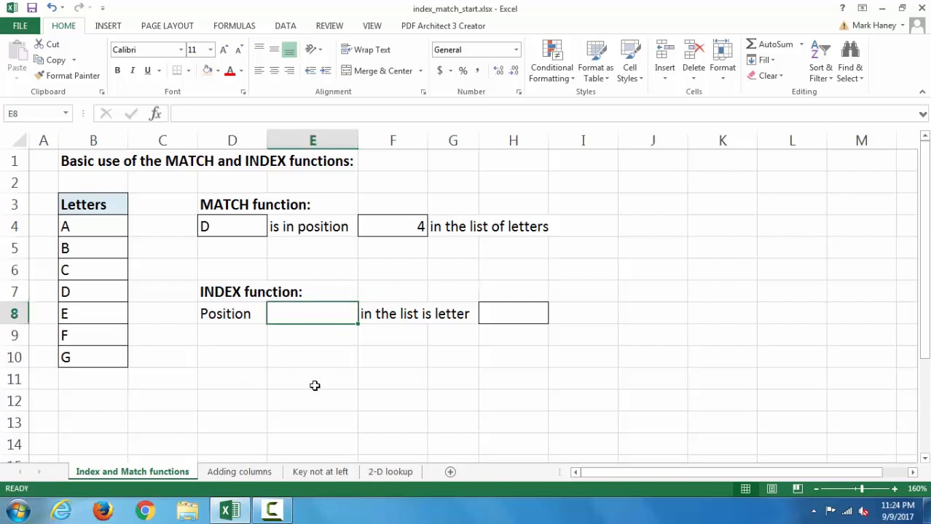
text(4)
click(315, 385)
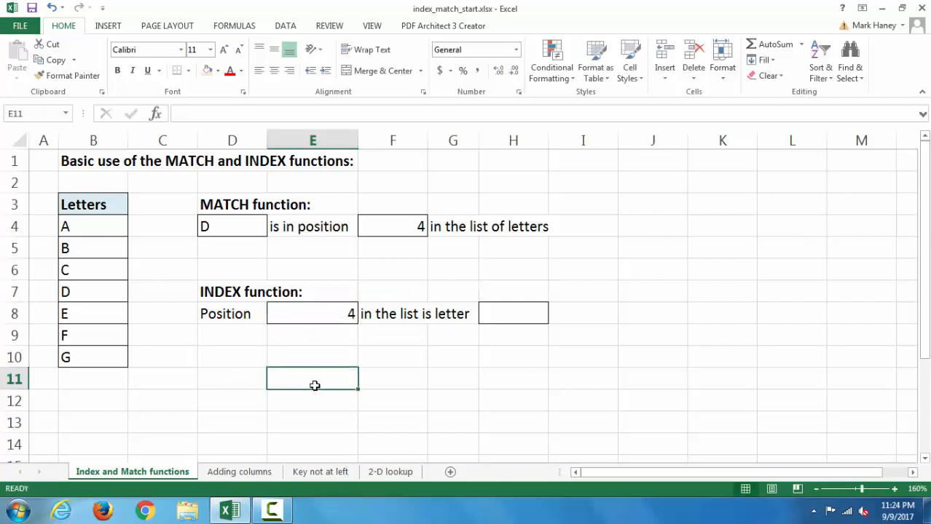
Enter =INDEX(B4:B10,E8) in cell H8 to return the letter at the given position.
click(519, 312)
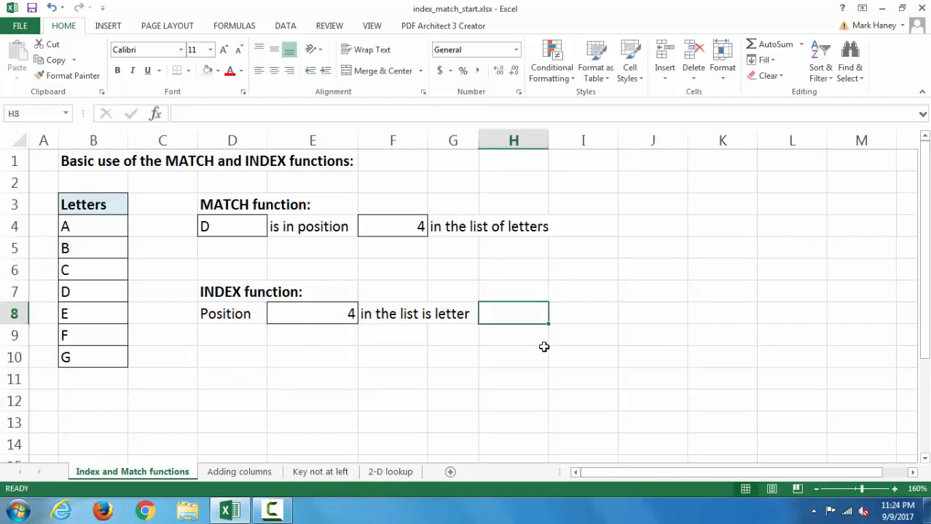
text(=)
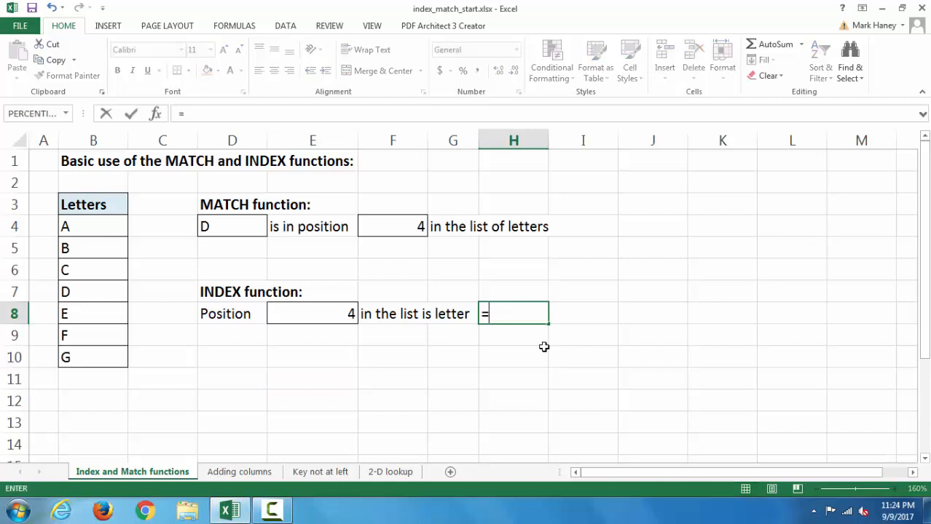
text(index()
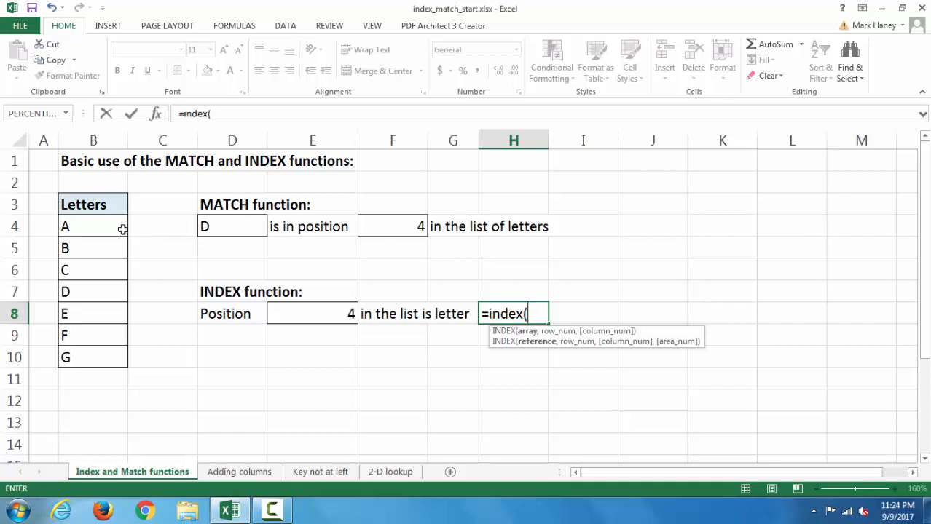
drag(92, 224, 88, 357)
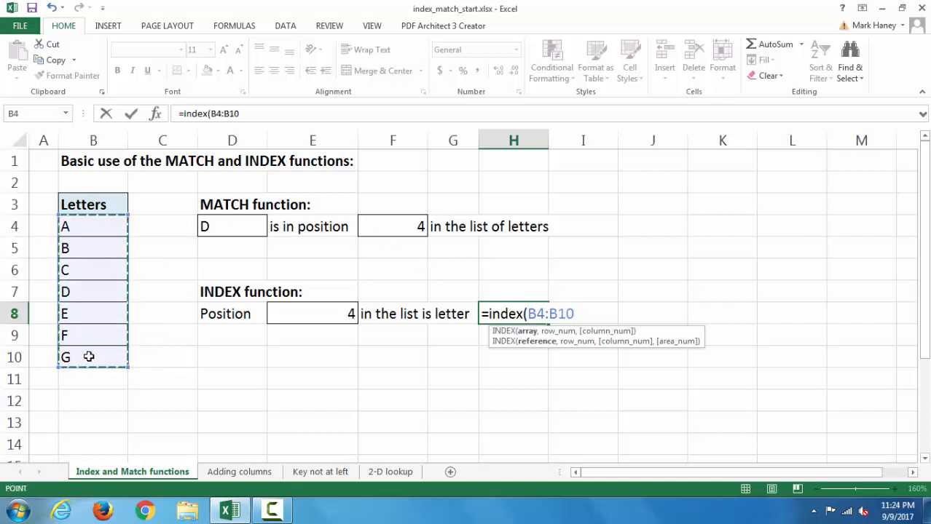
text(,)
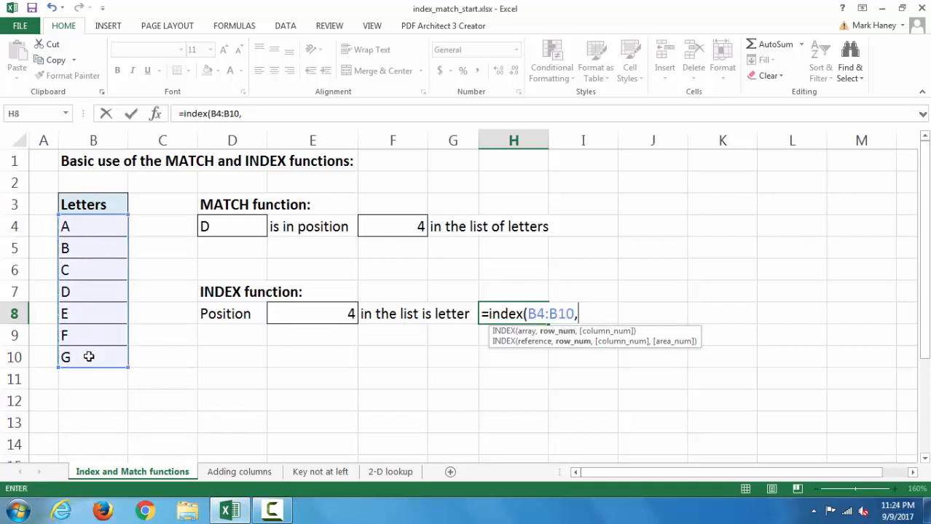
click(305, 312)
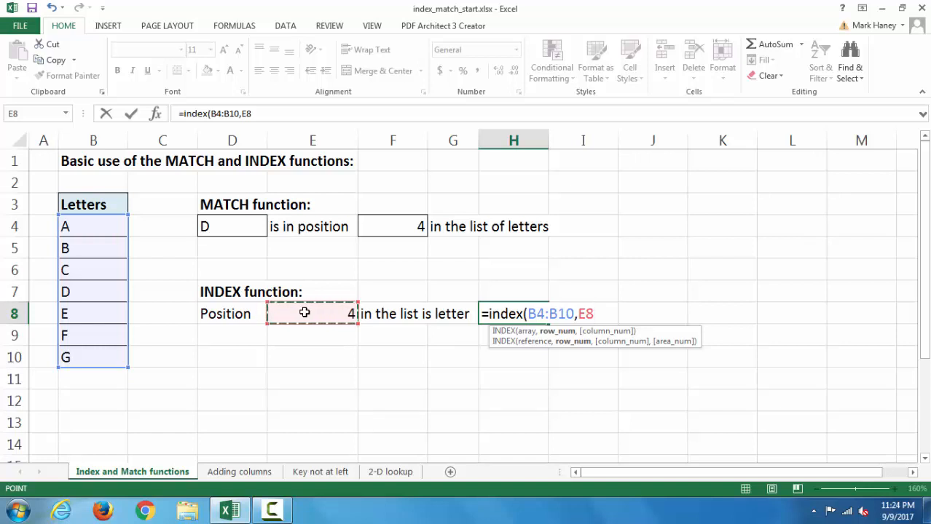
text())
key(Return)
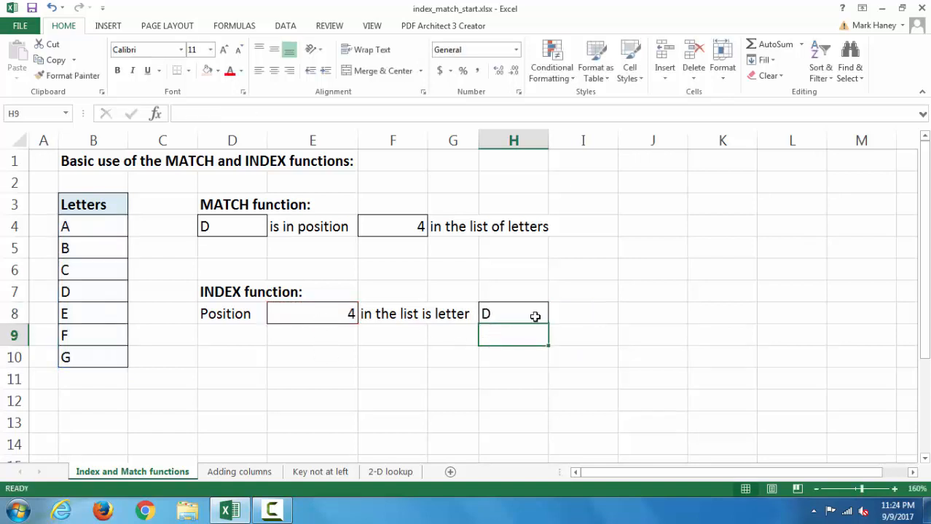
click(622, 322)
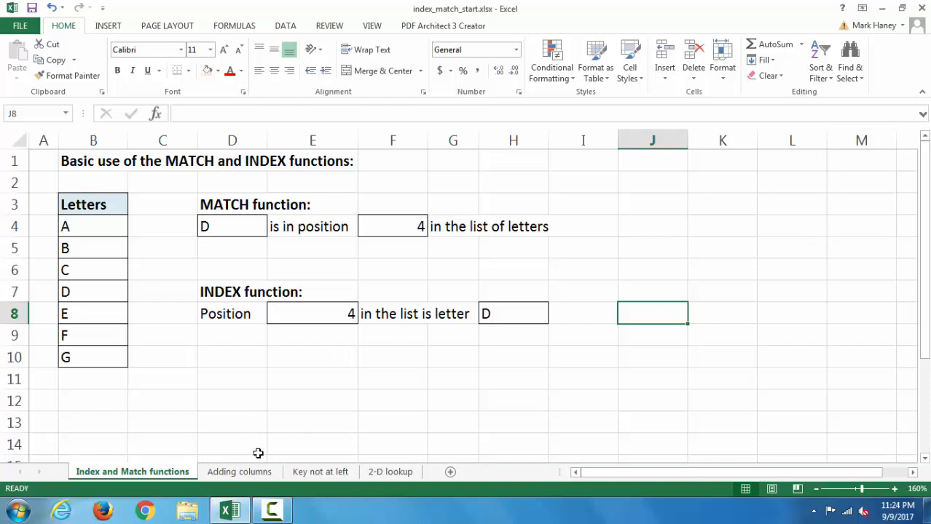
On the Adding columns sheet, enter =VLOOKUP(I6,B4:D13,3,FALSE) in cell J6 to look up the height by ID number.
click(247, 472)
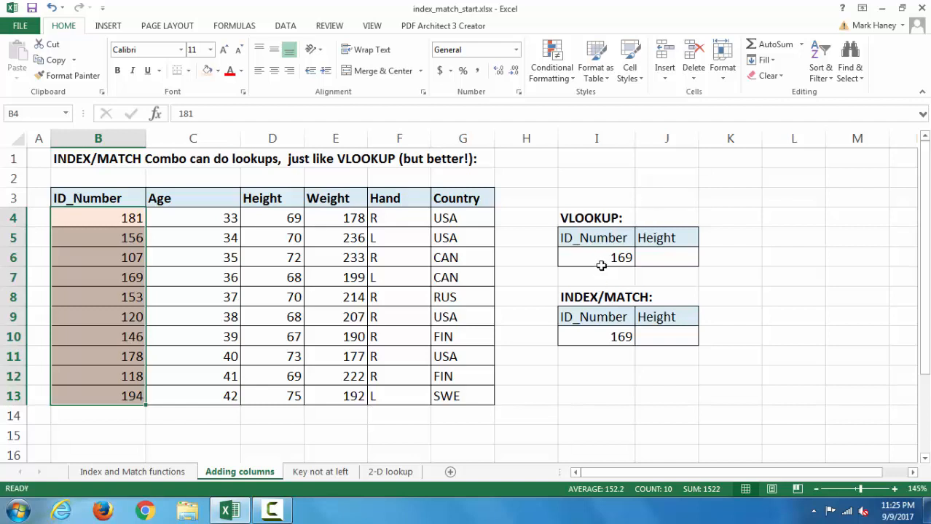
click(659, 261)
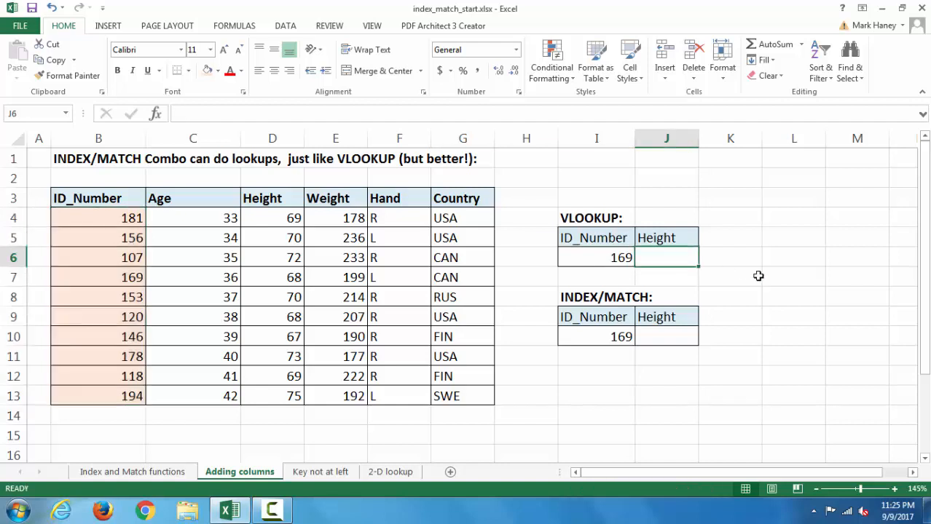
text(=)
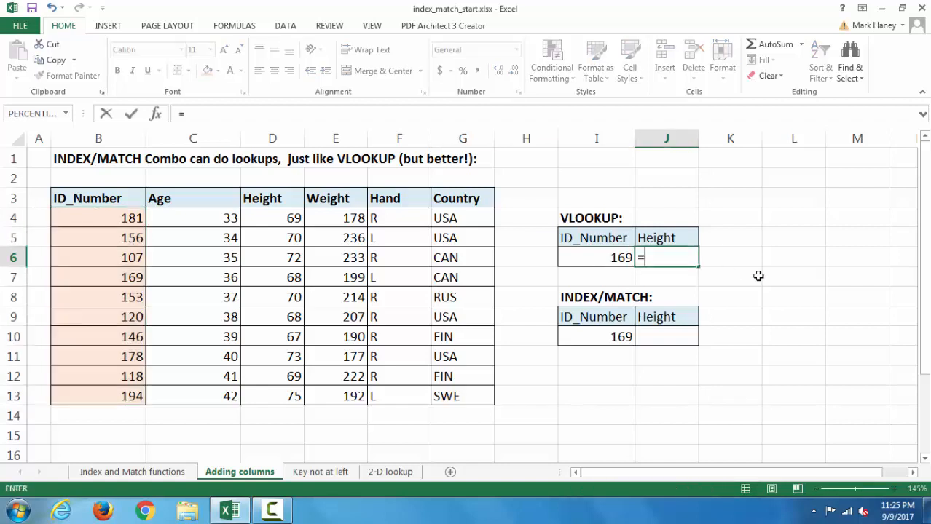
text(vlookup()
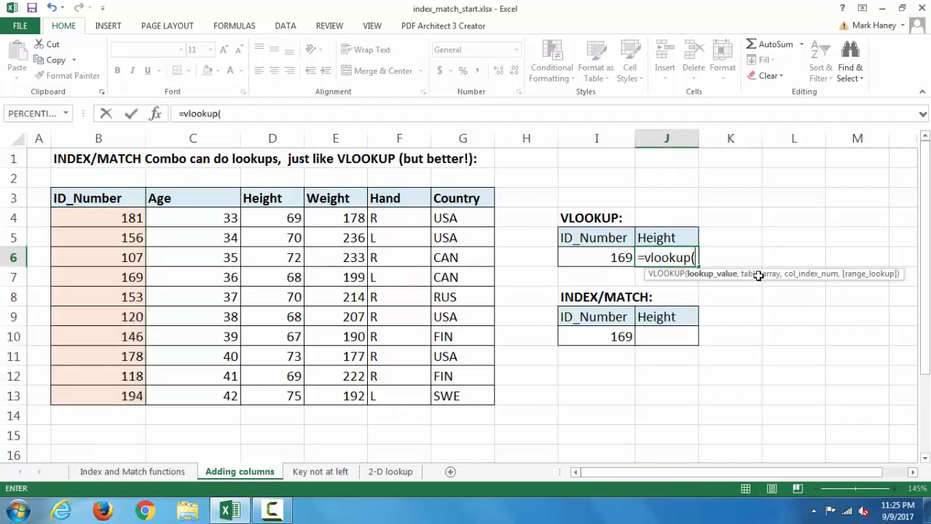
click(595, 257)
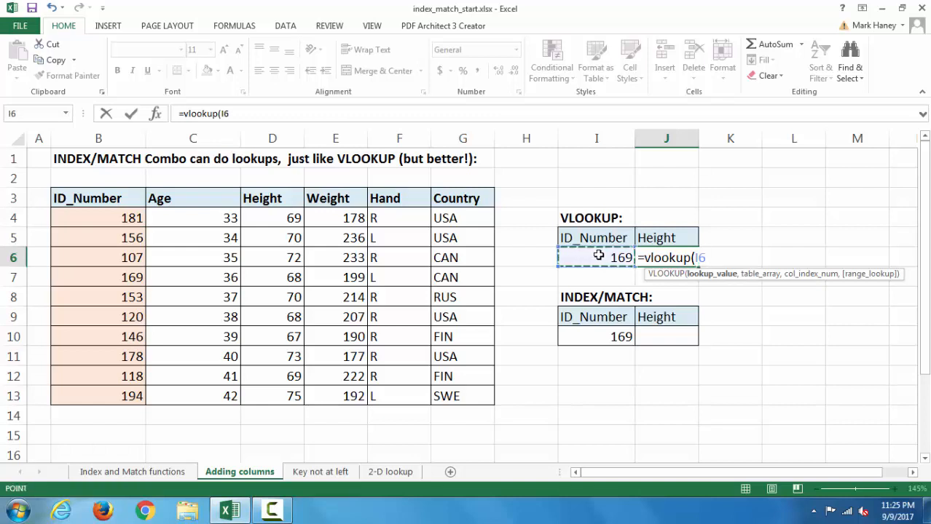
text(,)
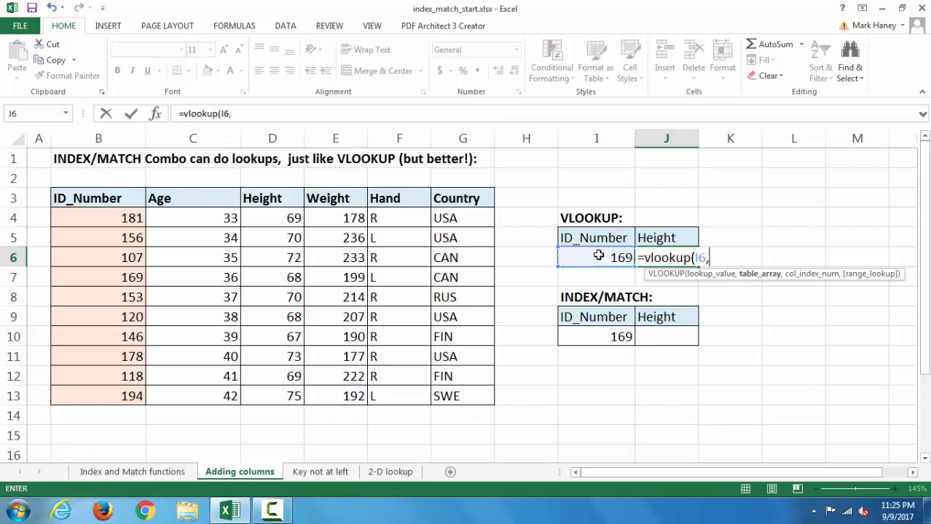
click(111, 219)
drag(111, 219, 272, 395)
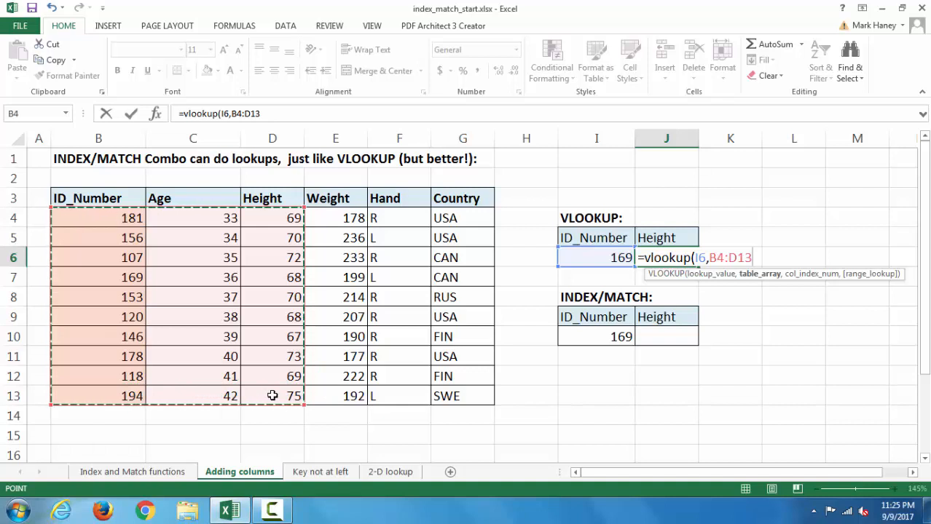
text(,)
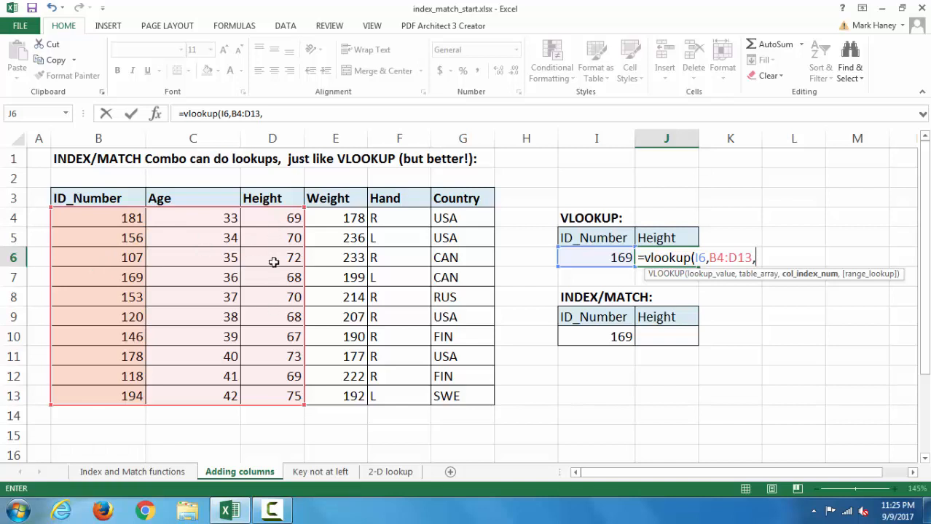
text(3)
text(,)
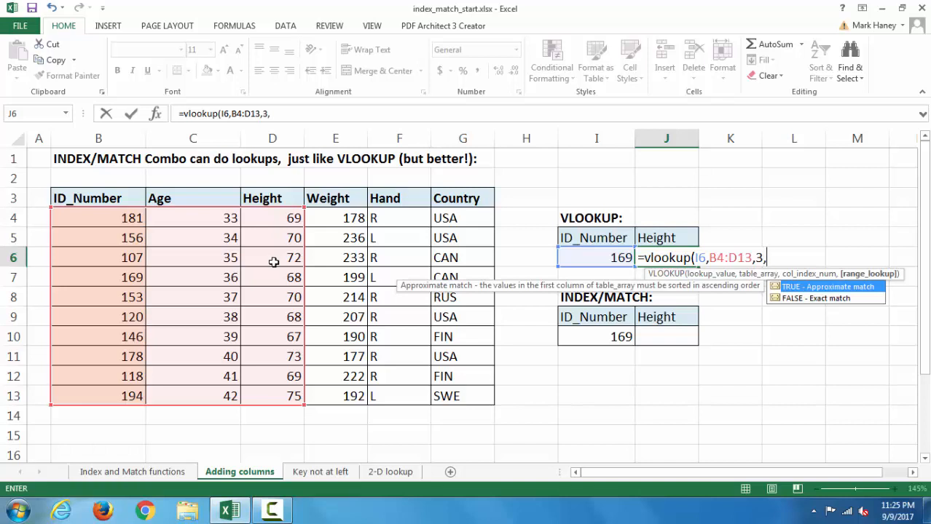
text(false))
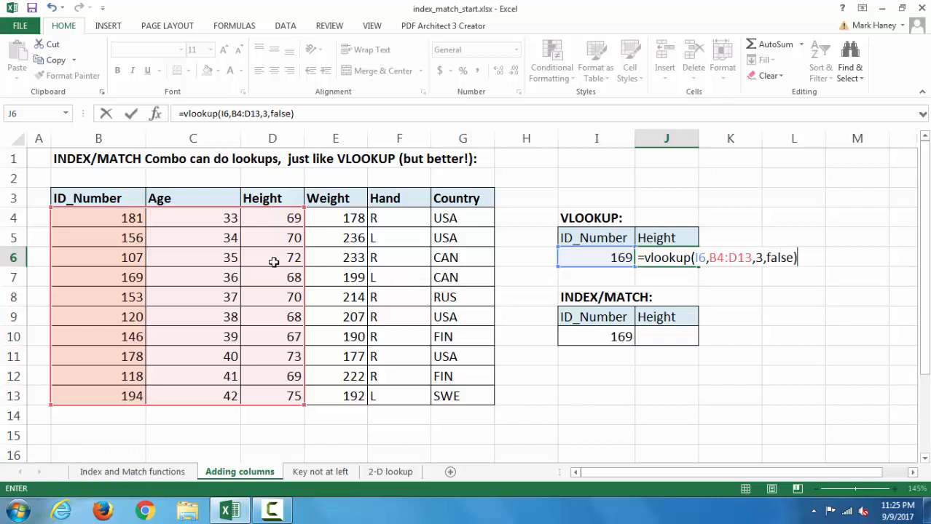
key(Return)
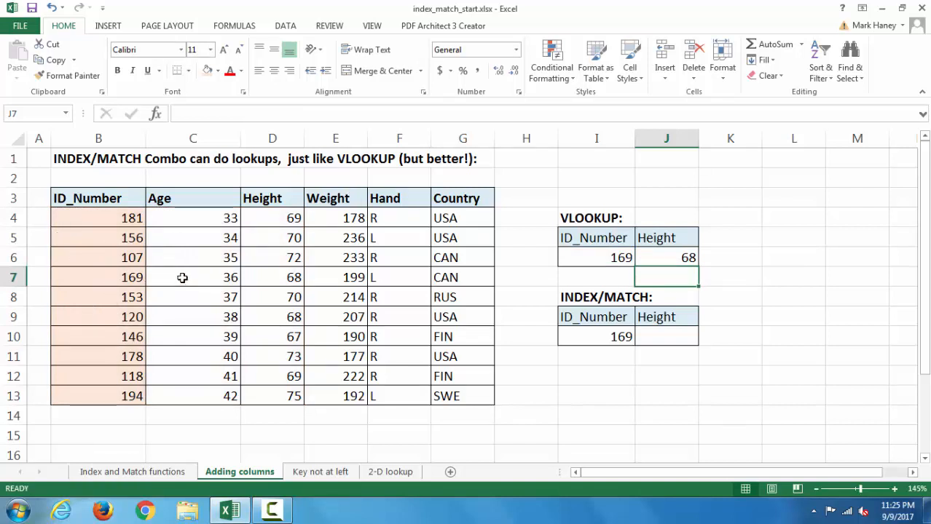
click(756, 289)
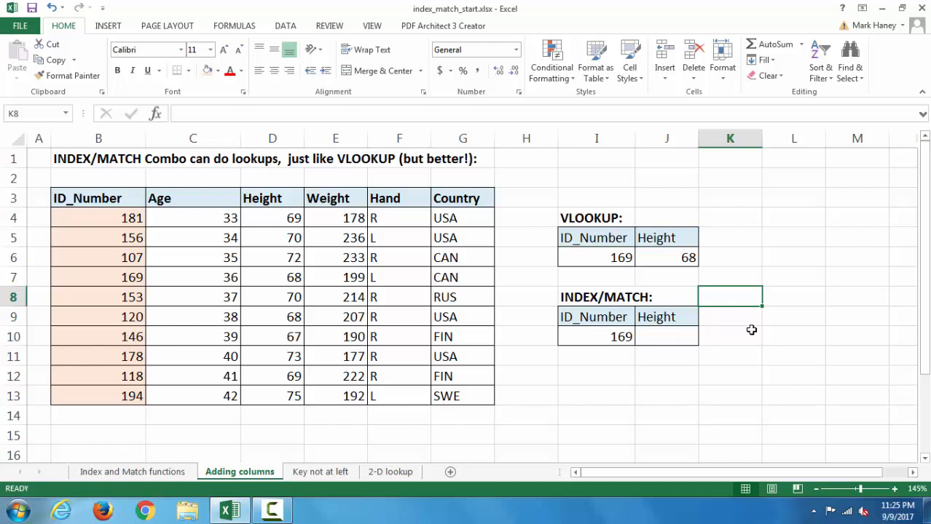
Enter =INDEX(D4:D13,MATCH(I10,B4:B13,0)) in cell J10 to look up the height by ID number with an exact match.
click(670, 337)
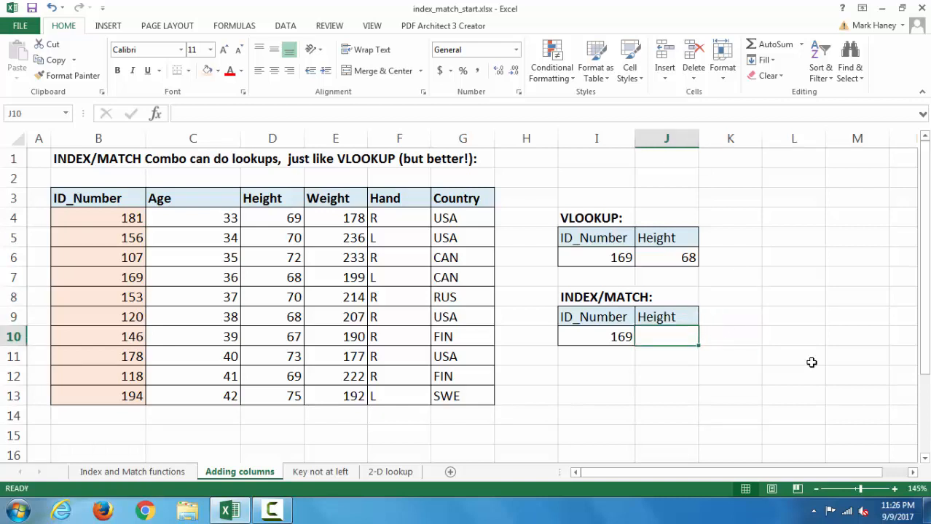
text(=i)
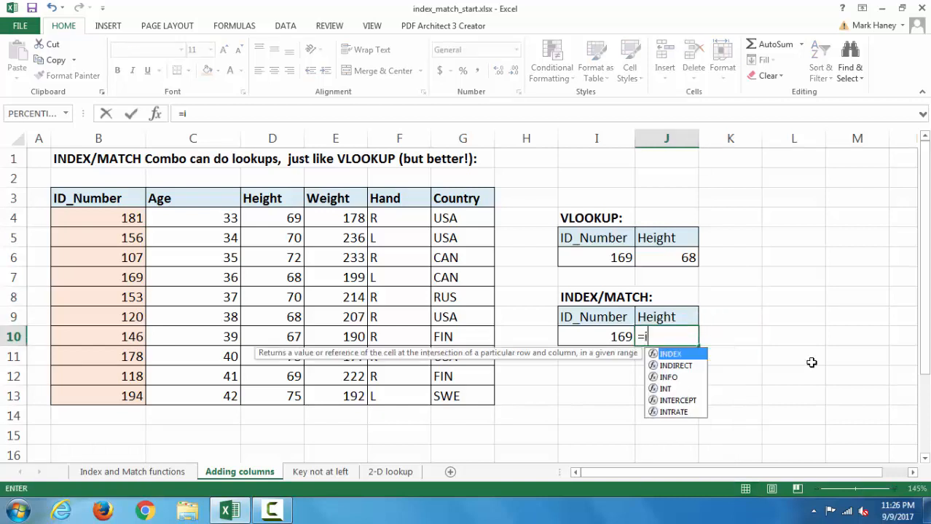
text(ndex()
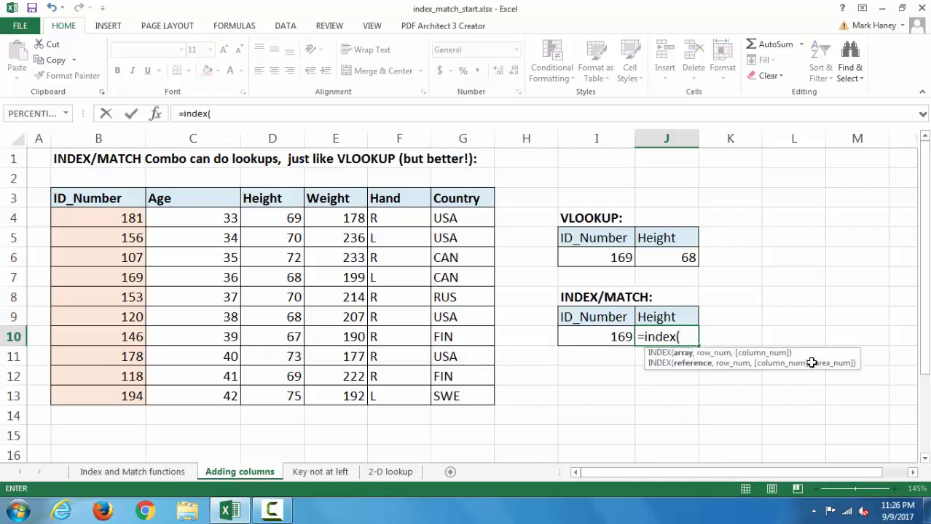
drag(278, 226, 273, 397)
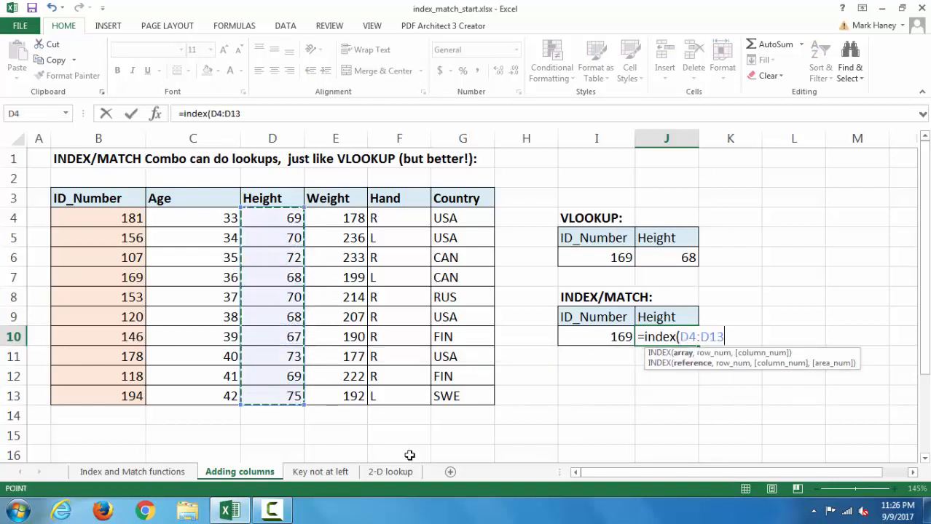
text(,)
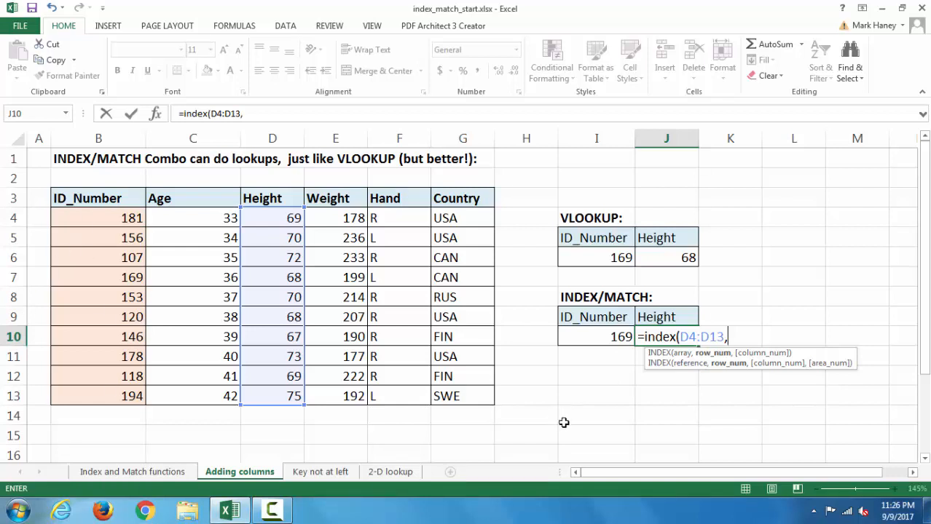
text(match)
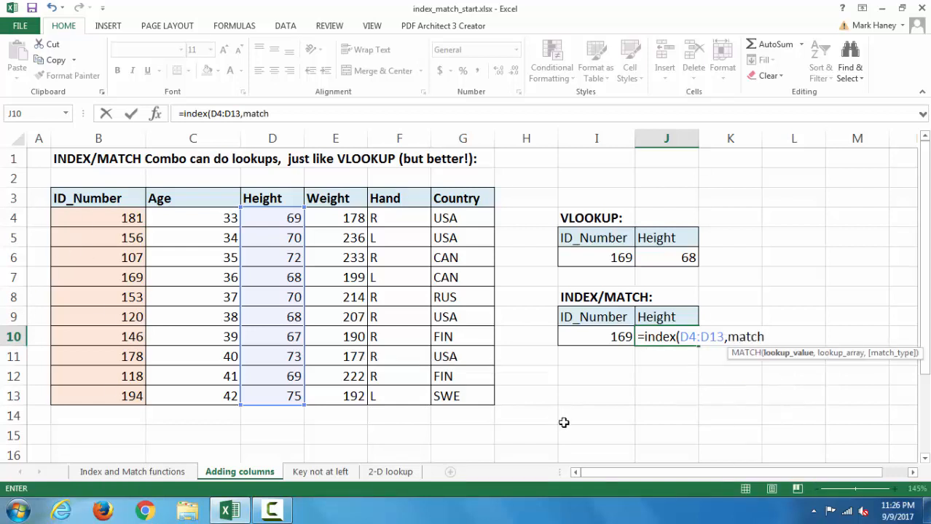
text(()
click(601, 335)
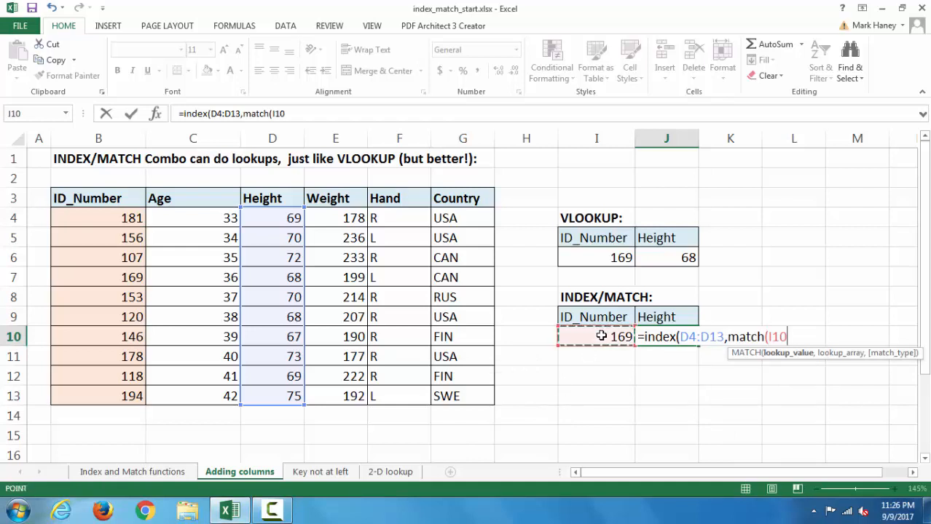
text(,)
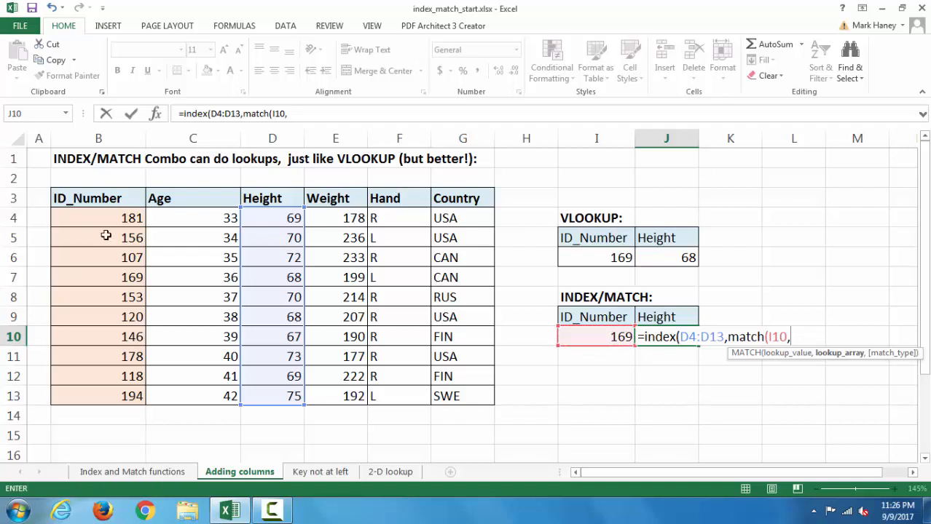
drag(76, 217, 84, 398)
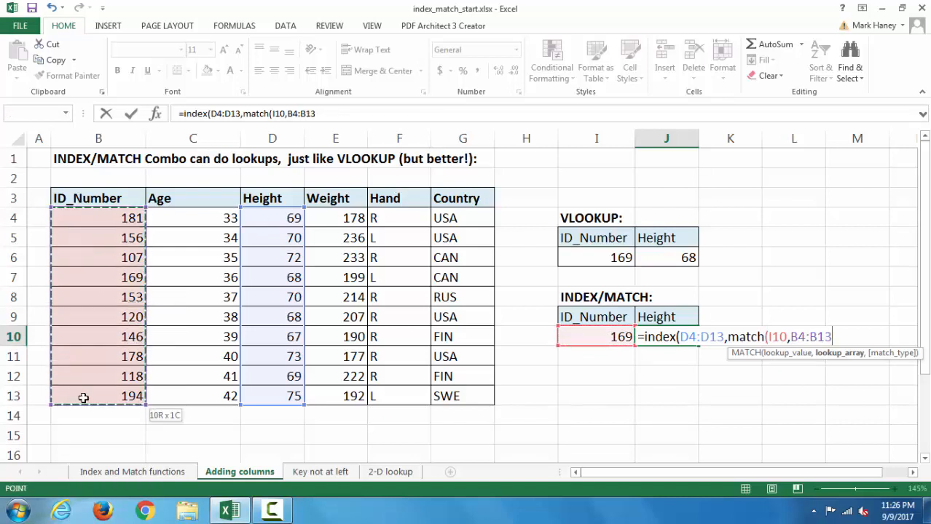
text(,)
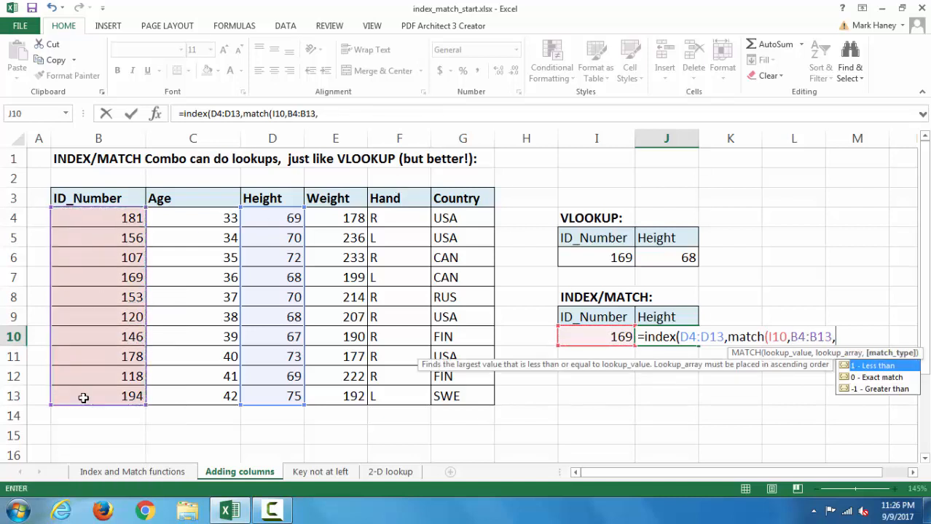
text(0))
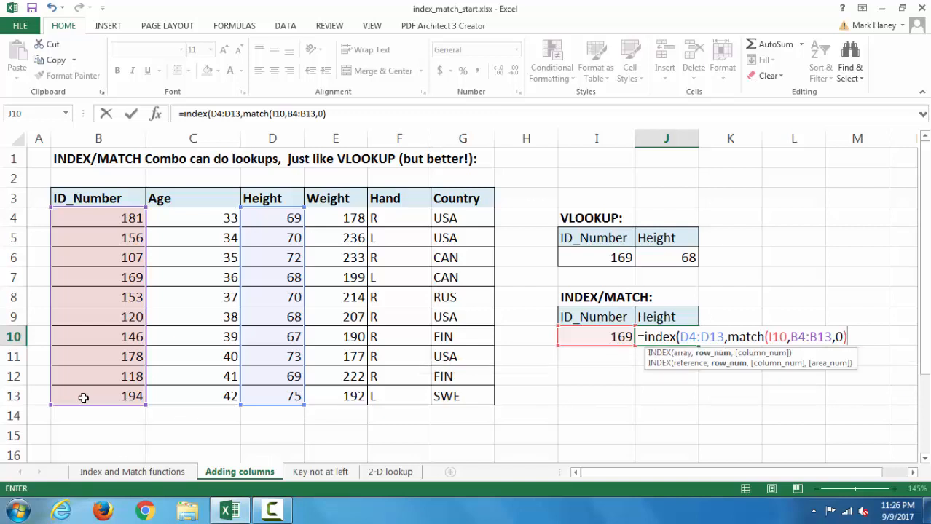
text())
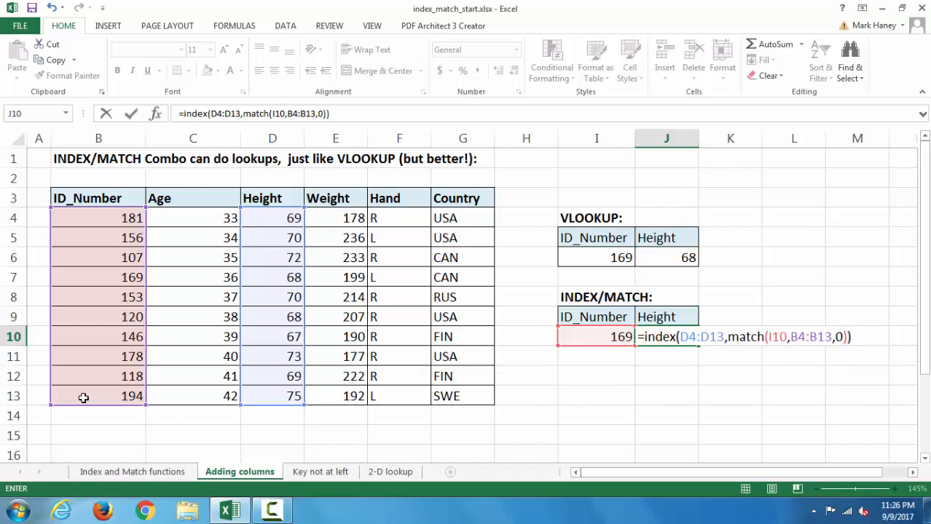
key(Return)
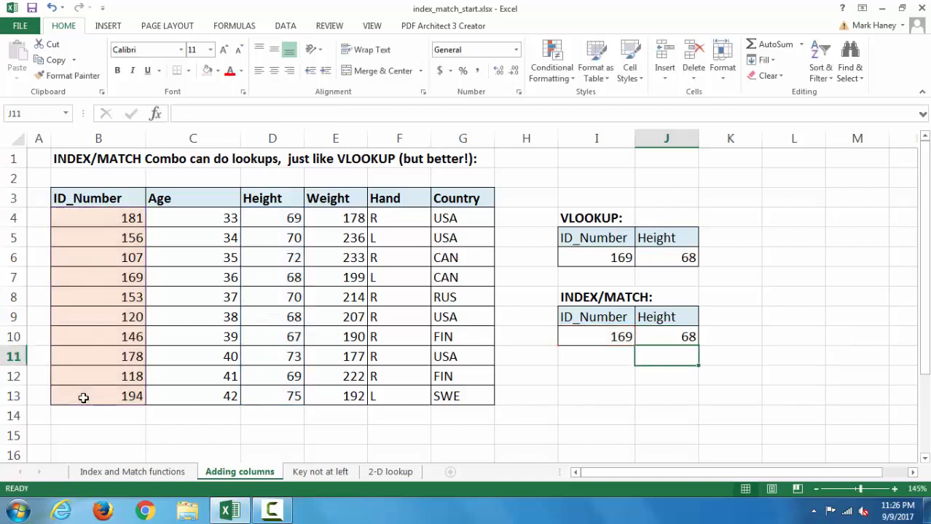
double_click(648, 336)
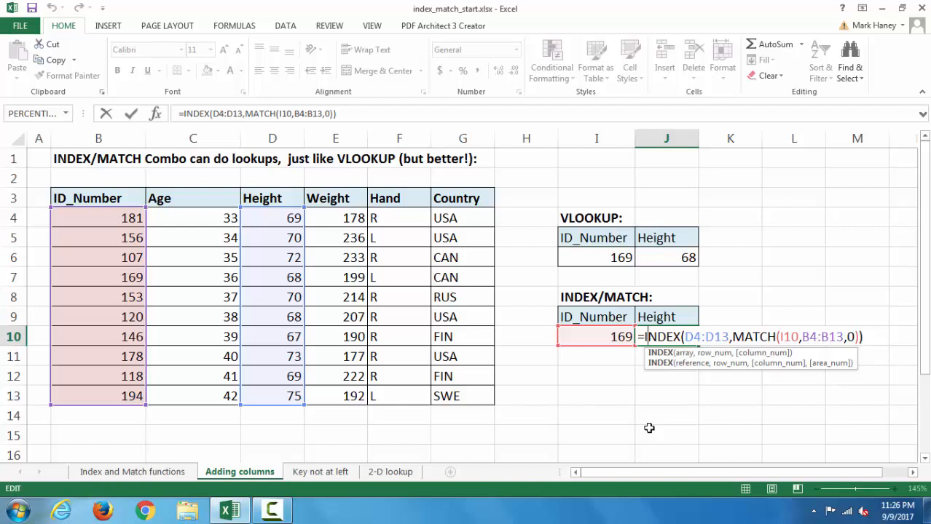
key(Return)
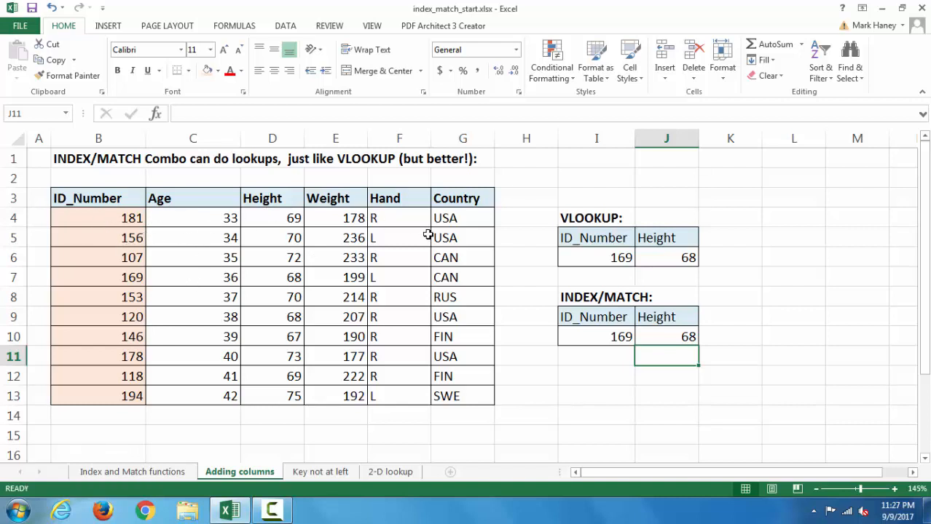
Insert two blank sheet columns between the ID_Number and Age columns of the lookup table.
click(174, 217)
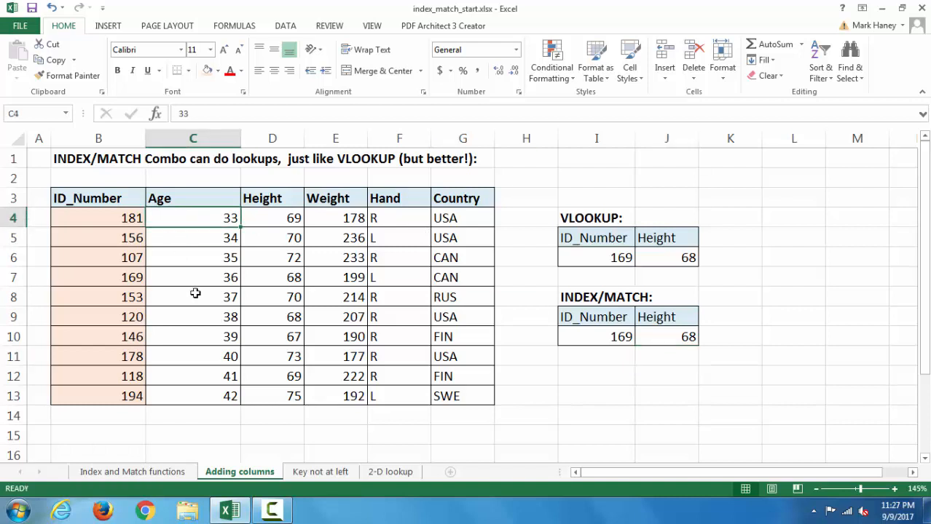
click(665, 82)
click(685, 127)
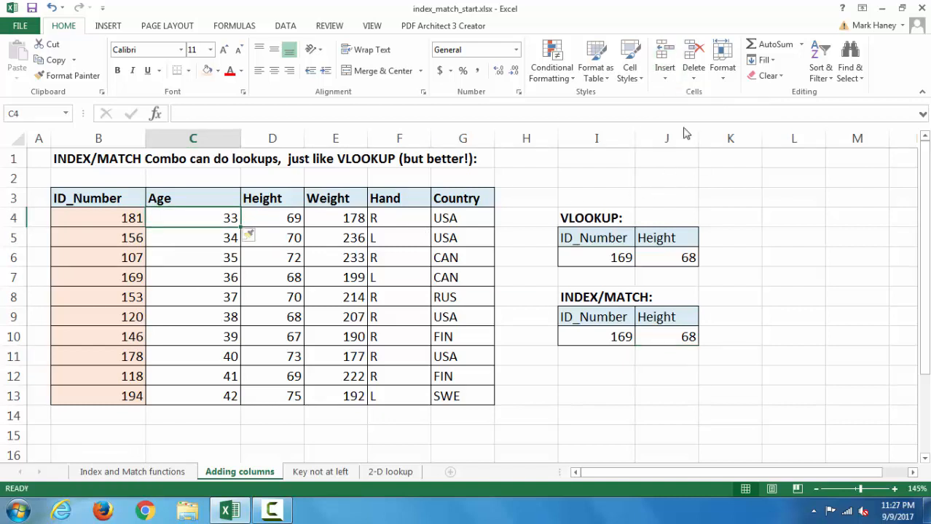
click(665, 81)
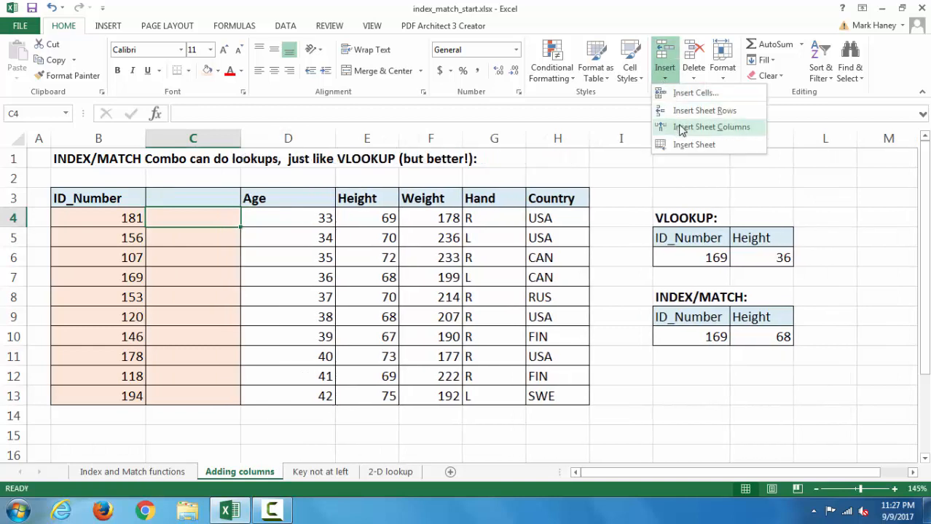
click(684, 126)
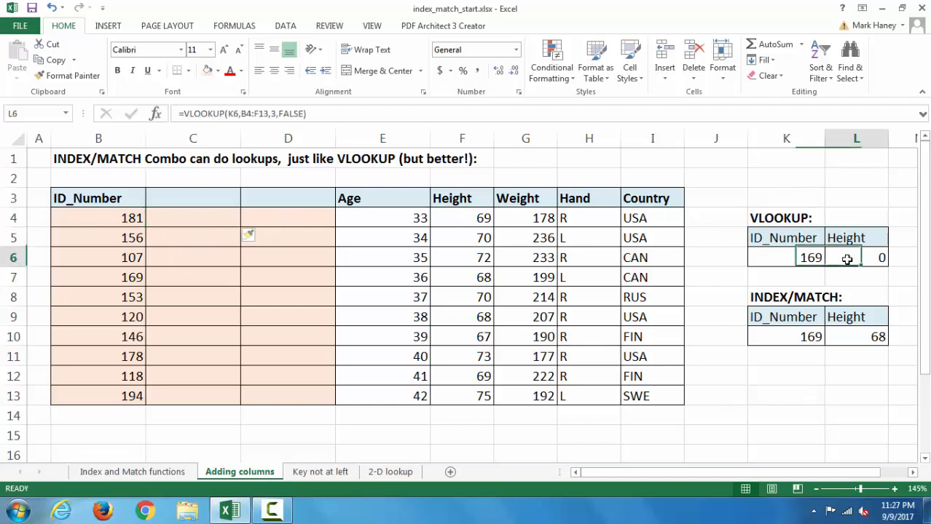
Examine how the VLOOKUP formula in cell L6 and the INDEX/MATCH formula in cell L10 reference the widened table.
double_click(848, 258)
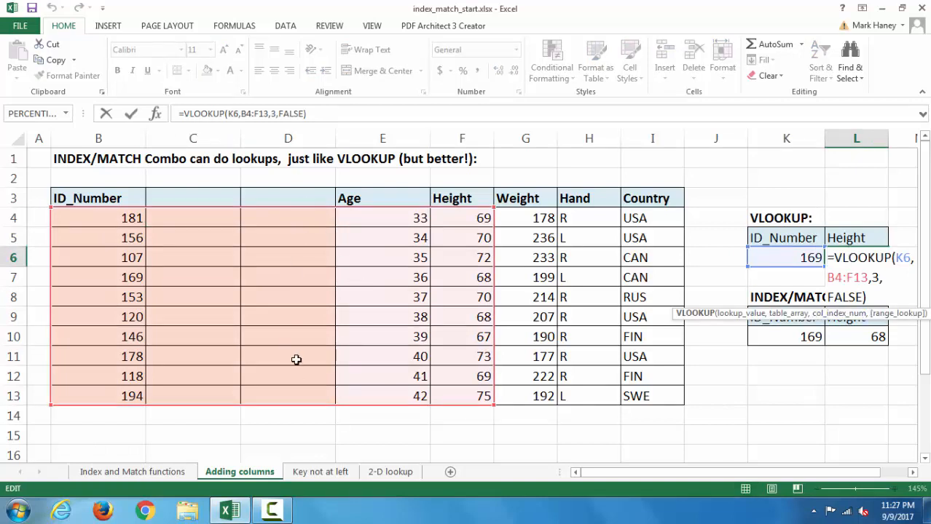
key(Return)
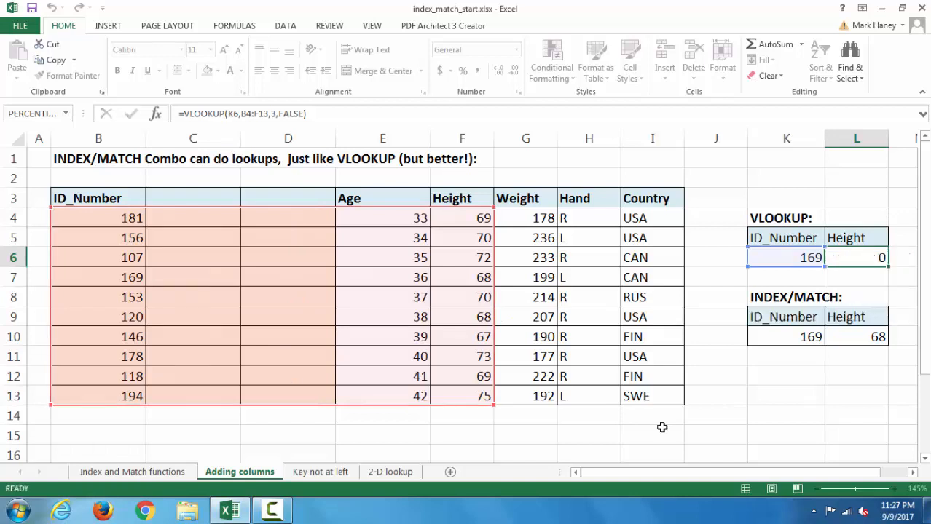
click(857, 333)
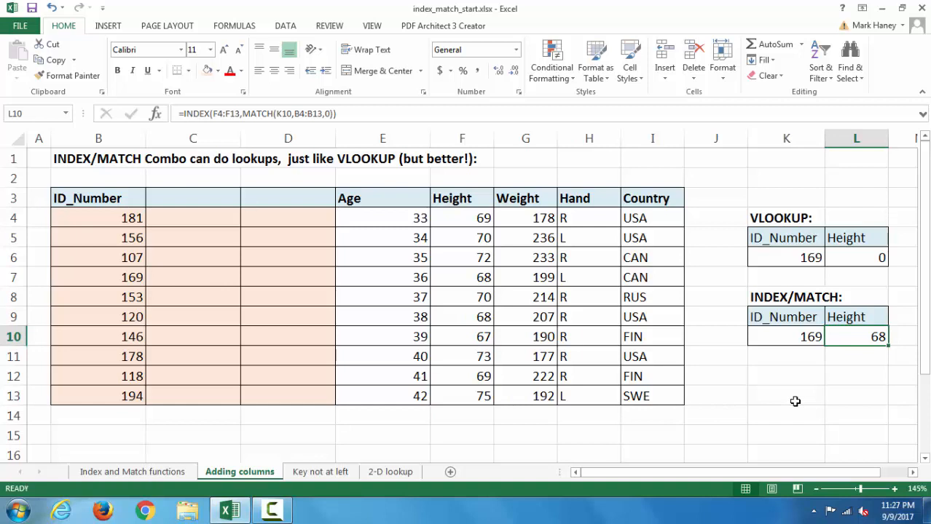
On the Key not at left sheet, enter =INDEX(C5:C14,MATCH(I11,G5:G14,0)) in cell J11 to look up the height by ID number.
click(317, 472)
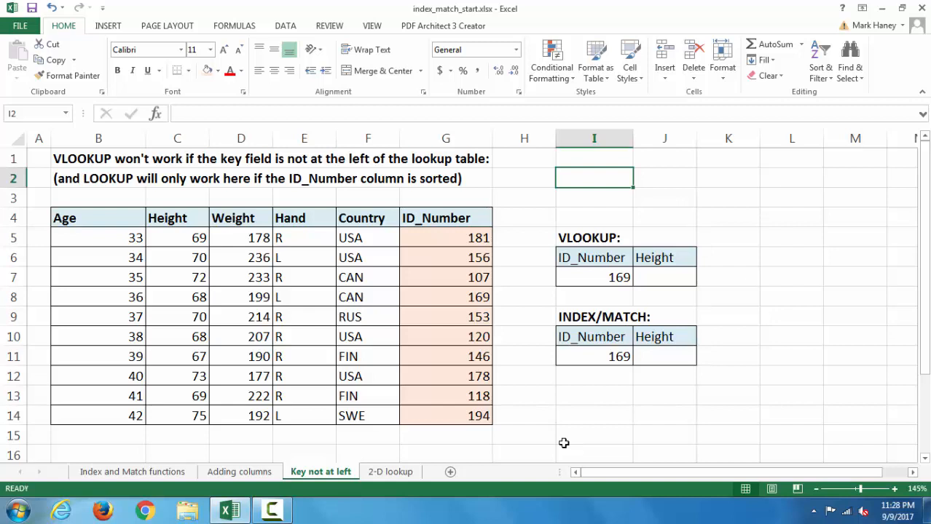
click(532, 226)
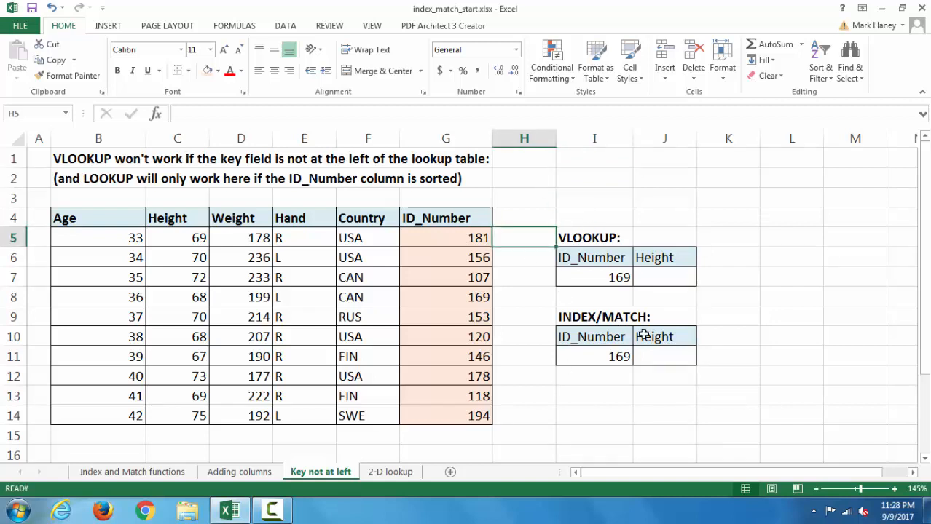
click(682, 357)
text(=)
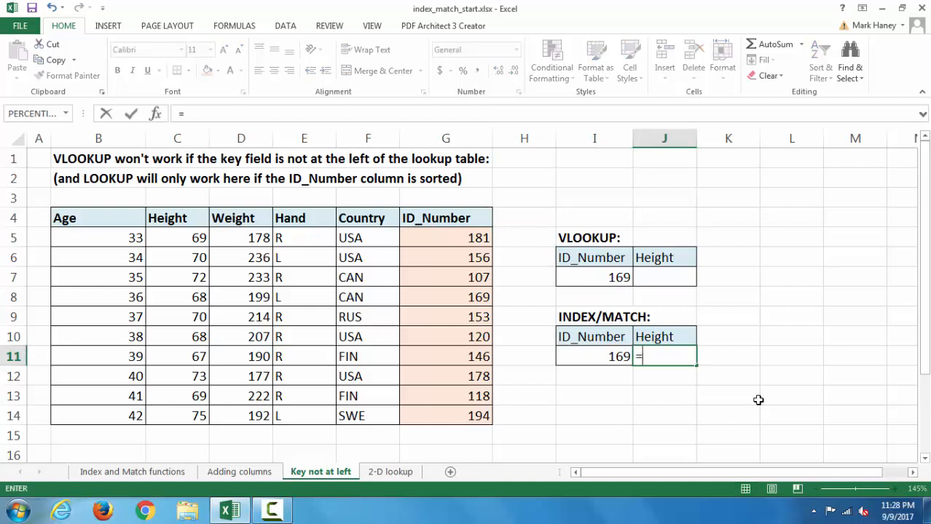
text(index()
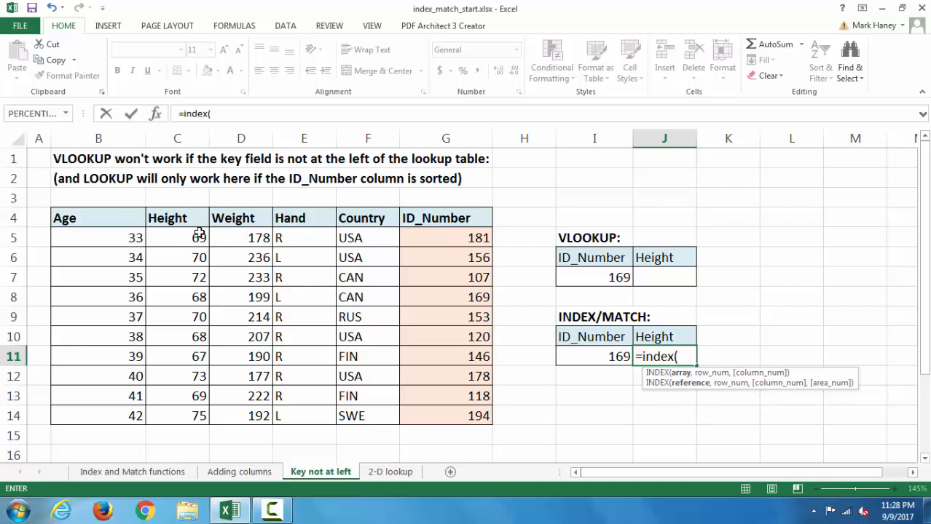
drag(179, 233, 181, 415)
text(,)
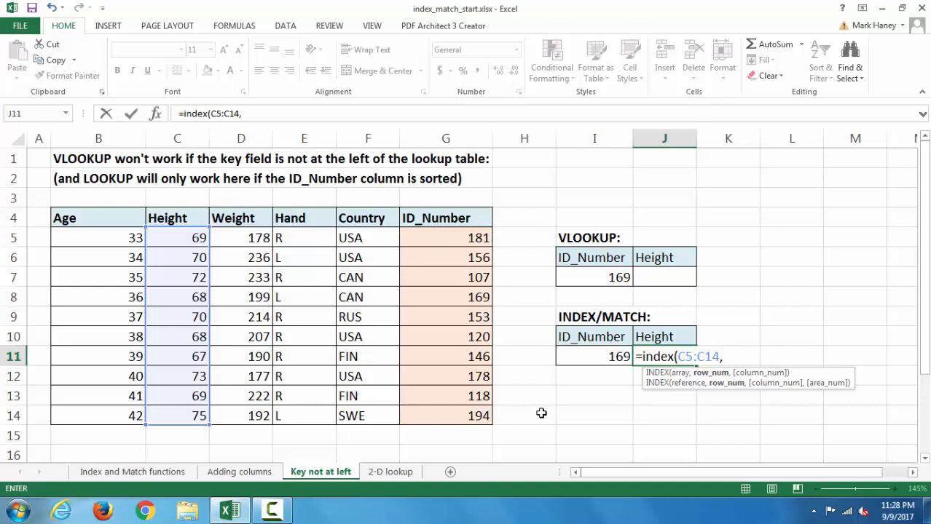
text(mat)
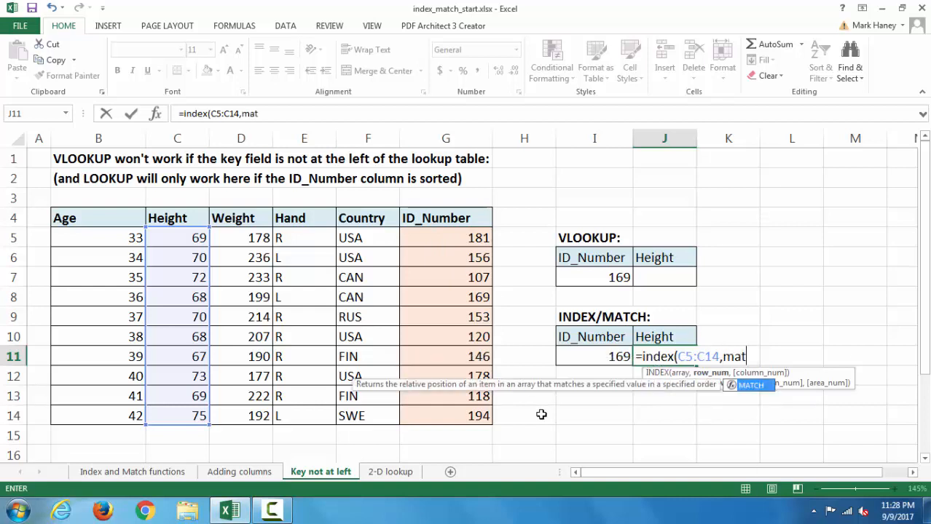
text(ch()
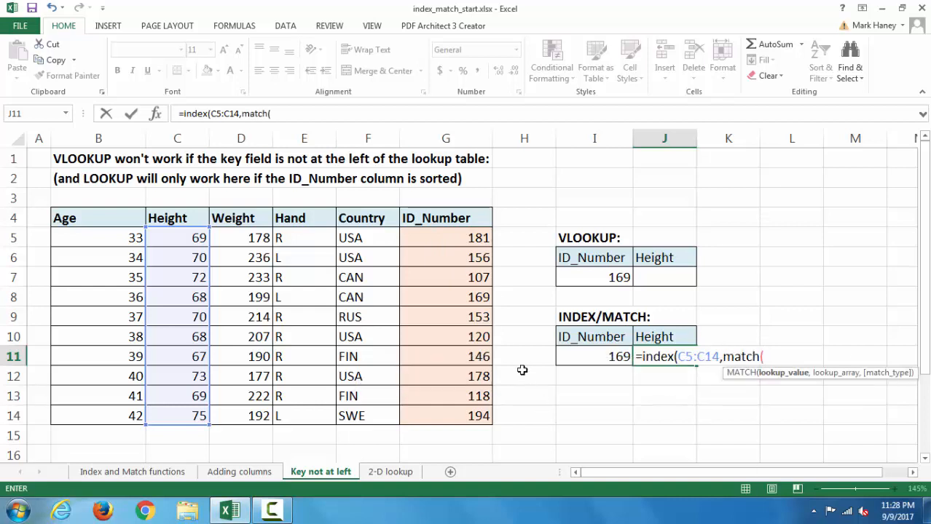
click(612, 355)
text(,)
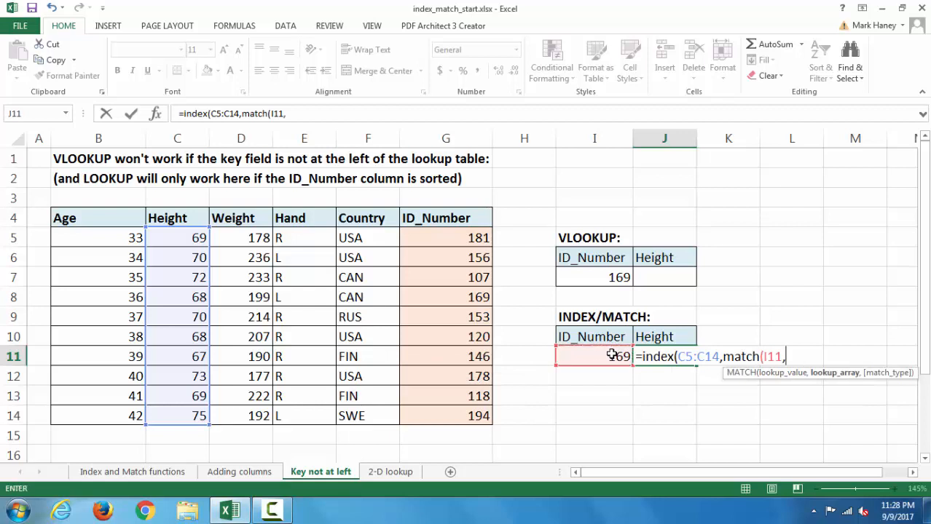
drag(461, 237, 466, 416)
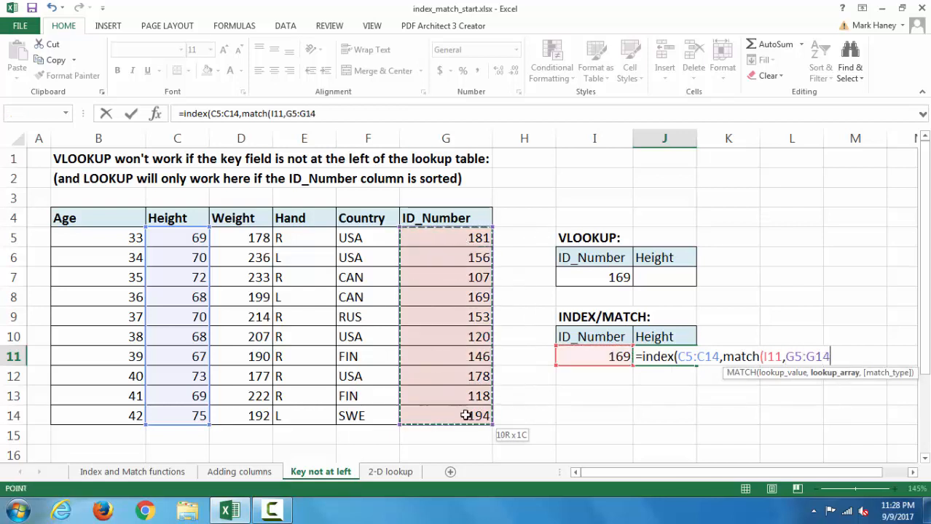
text(,)
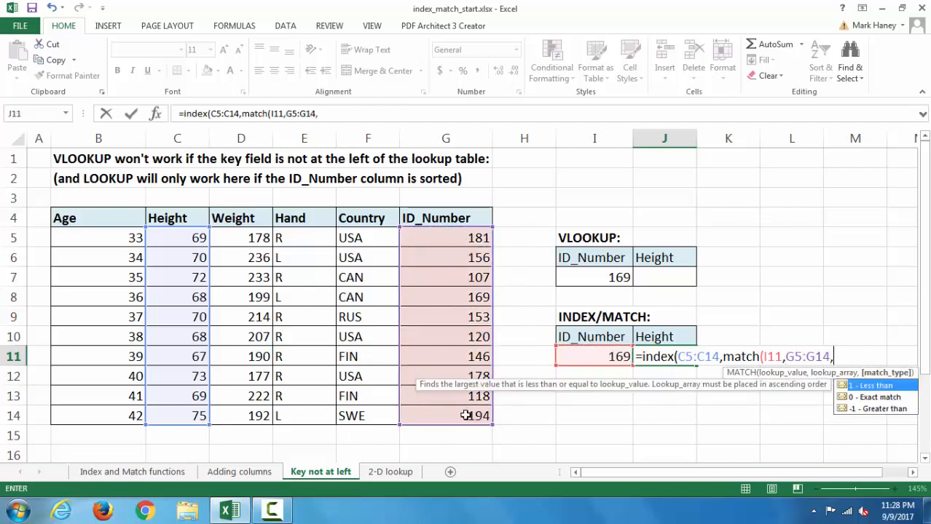
text(0)))
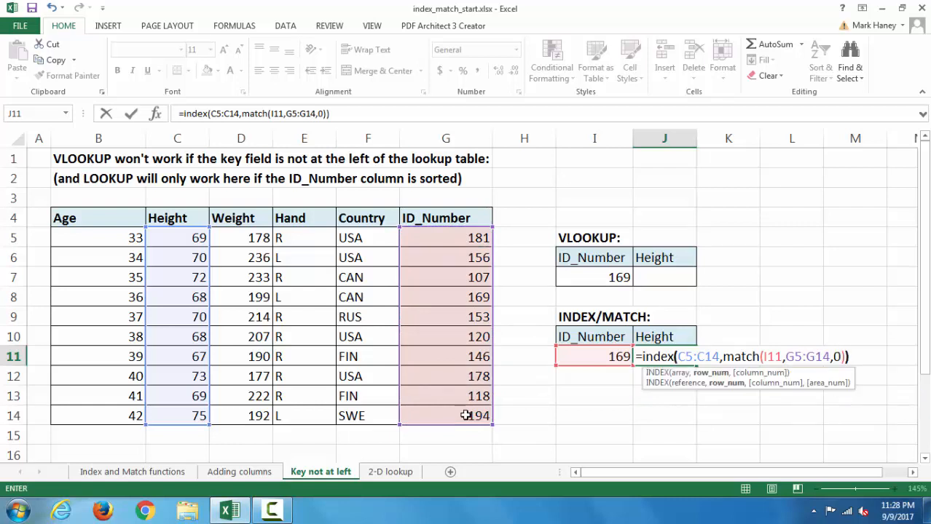
key(Return)
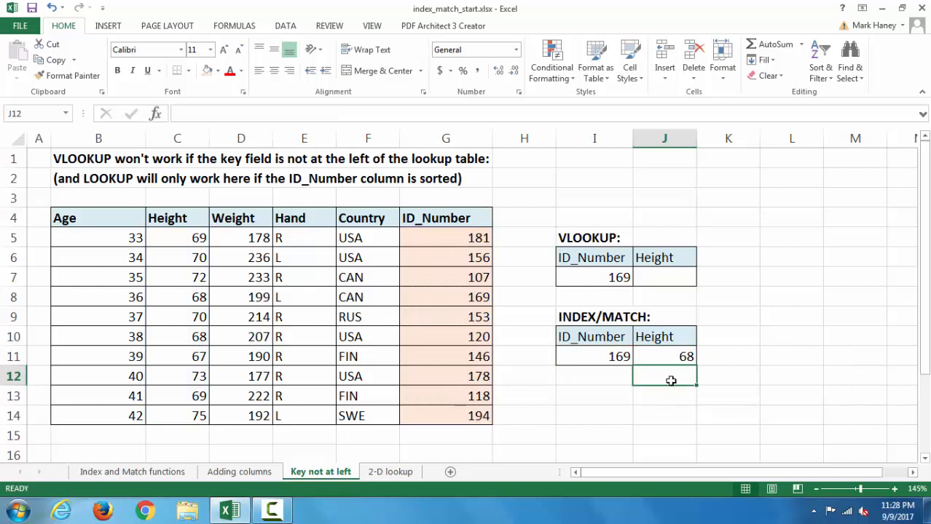
click(672, 433)
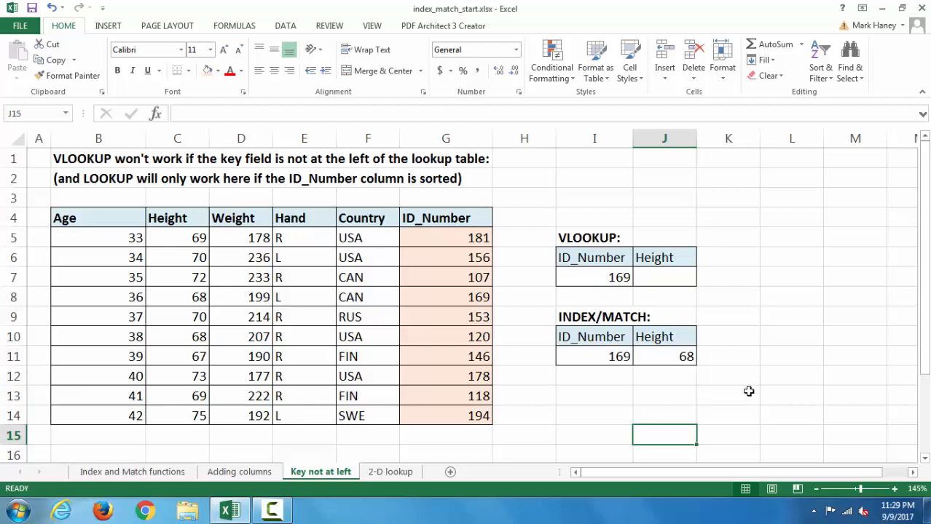
On the 2-D lookup sheet, enter product ID B4456 in cell C3 and region East in cell C4.
click(390, 472)
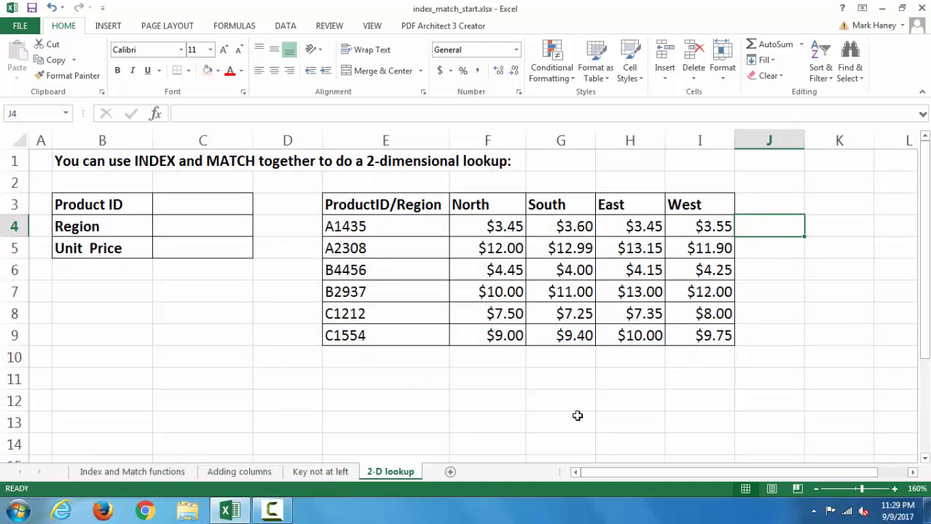
click(209, 209)
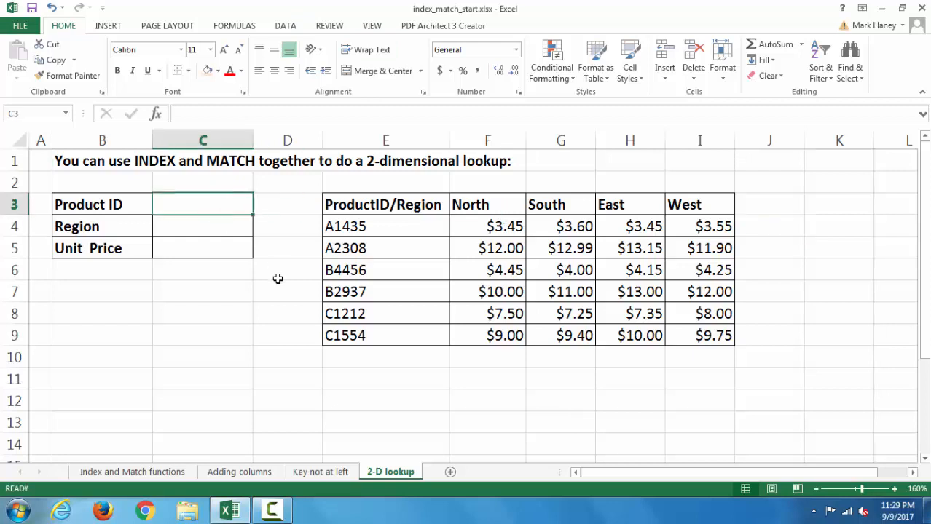
text(B445)
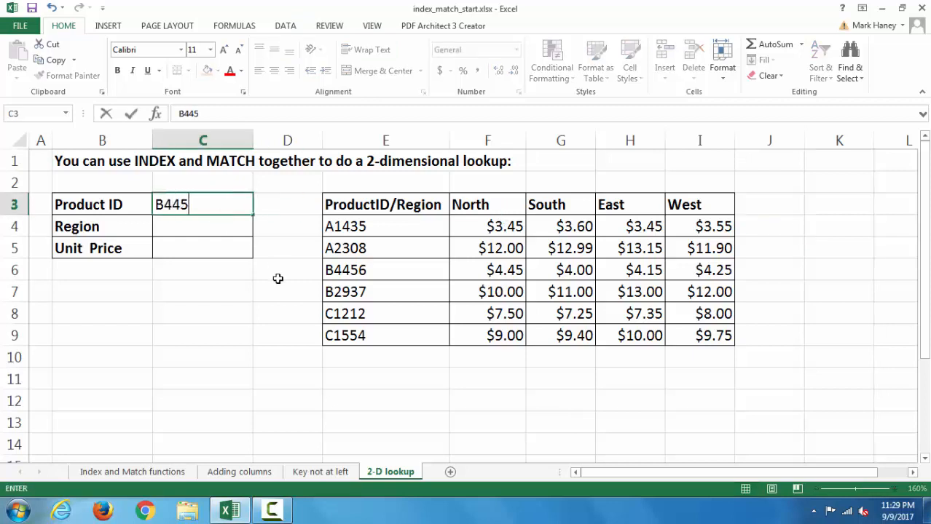
text(6)
key(Return)
text(East)
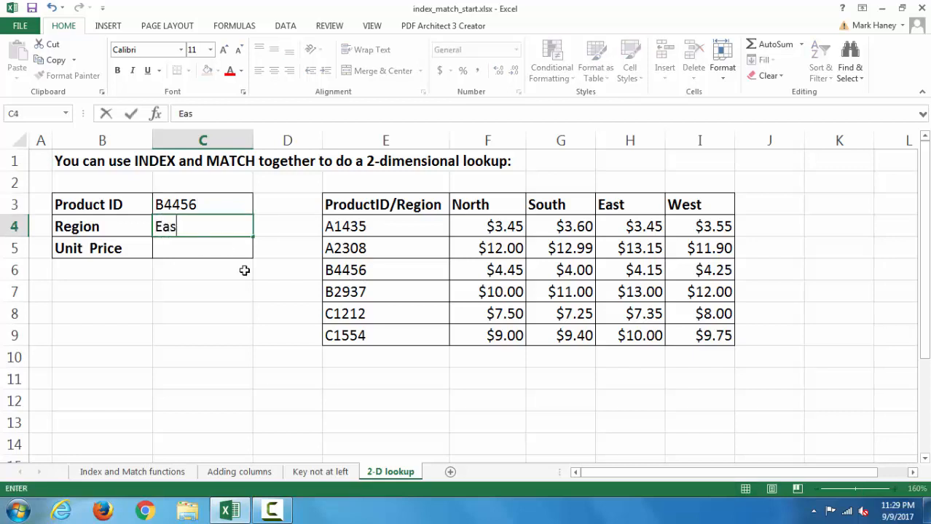
click(242, 304)
Trace product B4456 and region East in the price table to the cell where their row and column intersect.
click(185, 249)
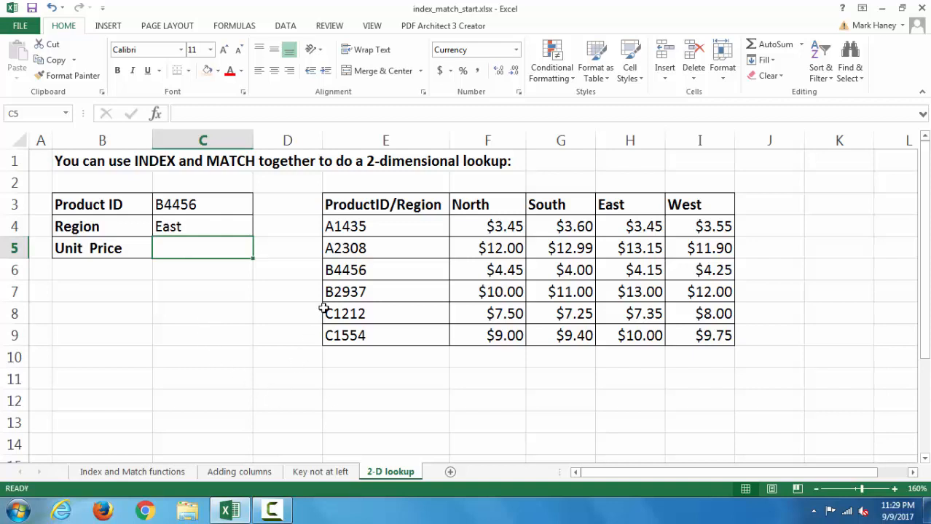
click(350, 272)
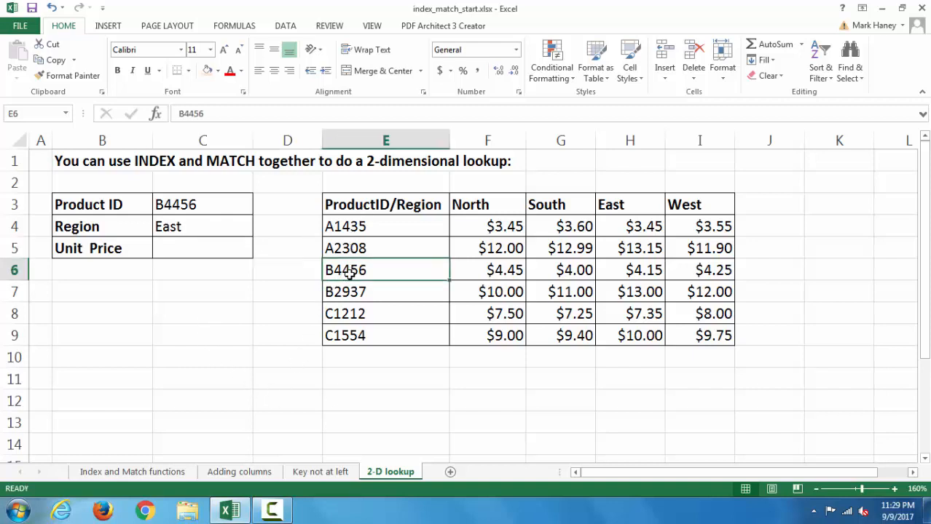
click(623, 204)
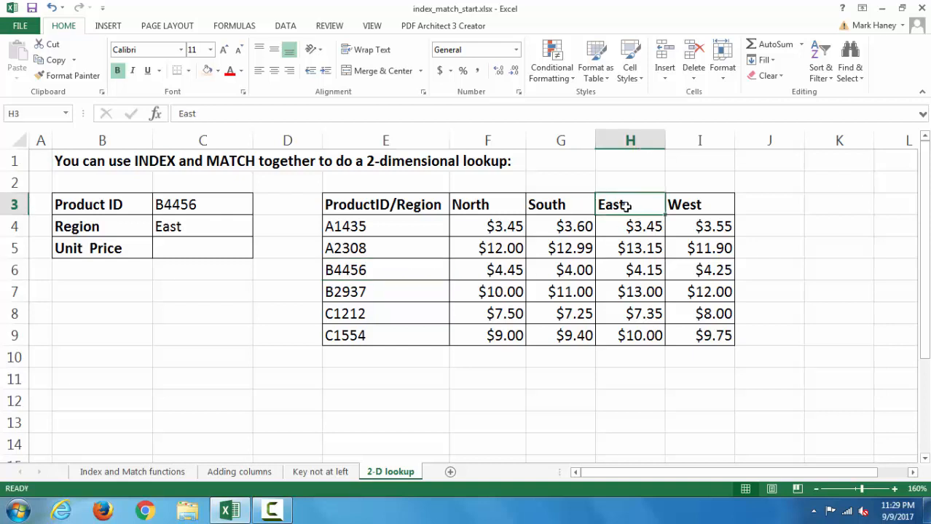
click(632, 269)
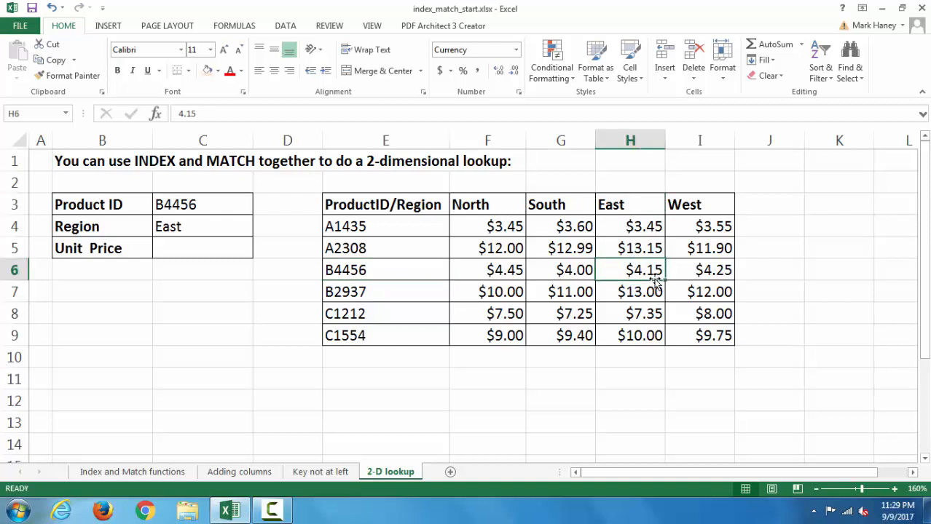
click(180, 339)
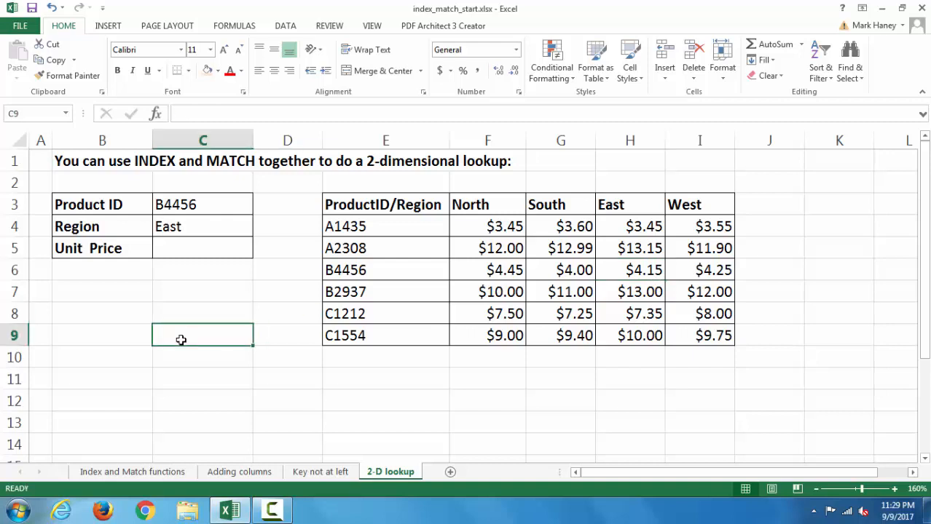
Begin an INDEX formula in the Unit Price cell C5 with the price range F4:I9 as its array.
click(181, 249)
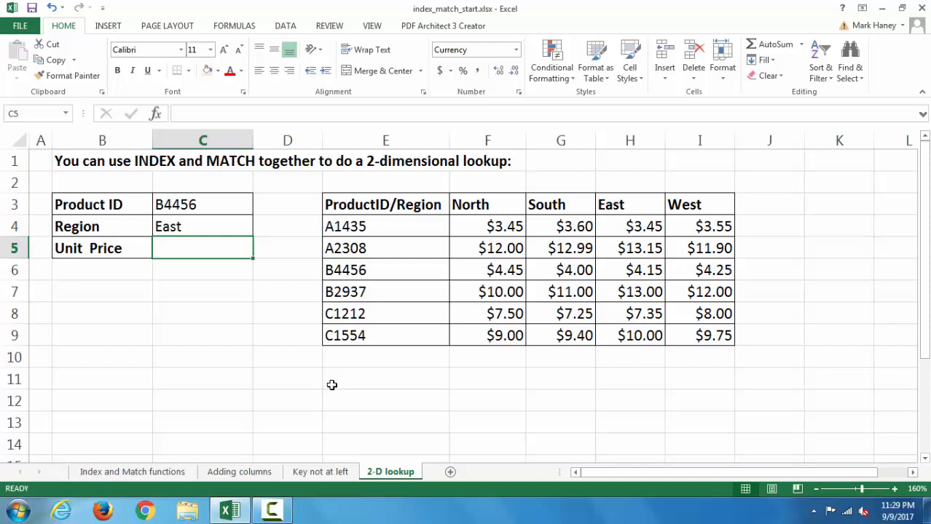
text(=in)
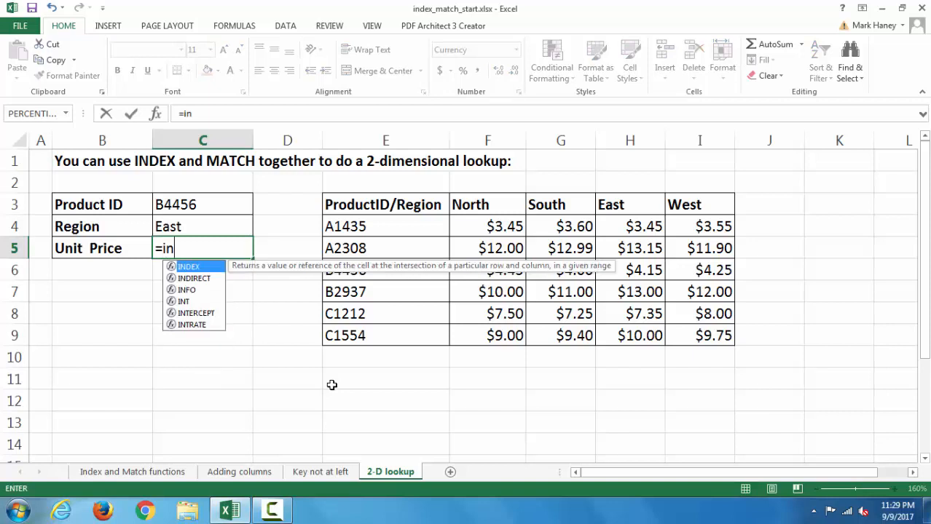
text(dex()
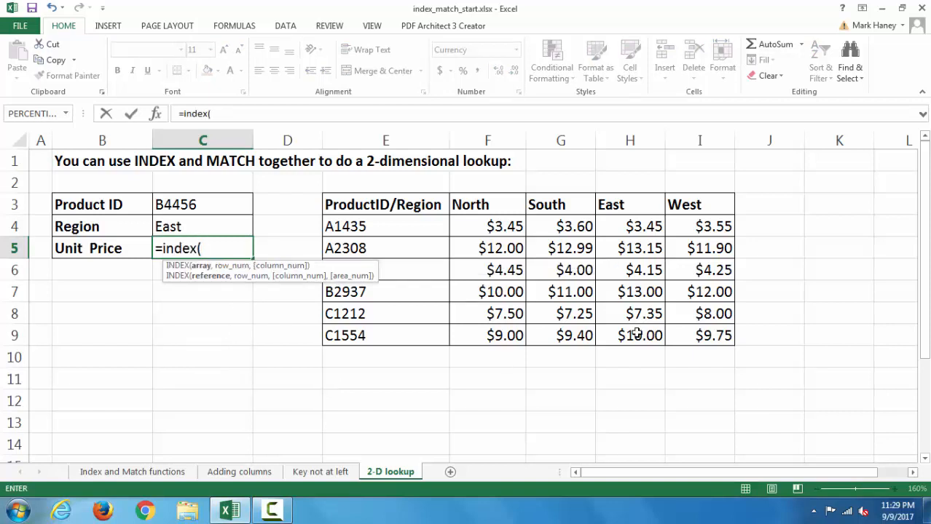
click(484, 227)
drag(536, 226, 692, 333)
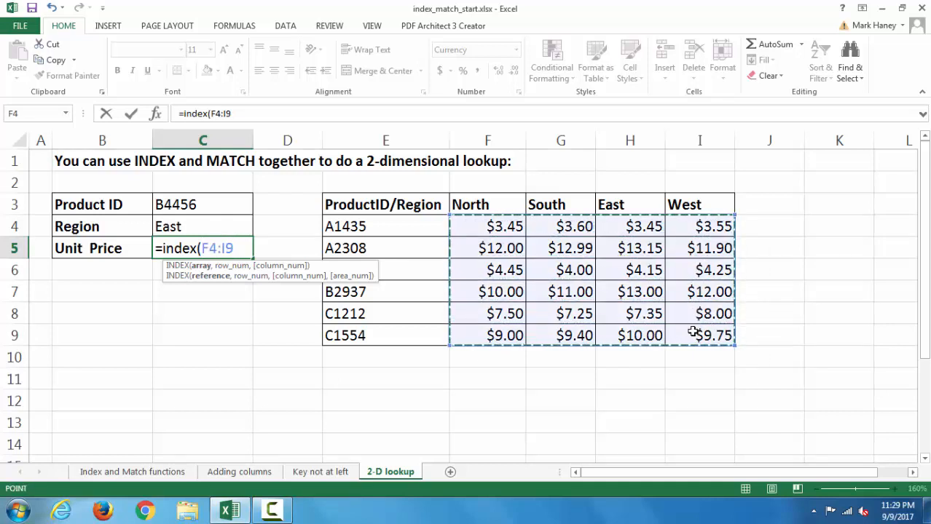
text(,)
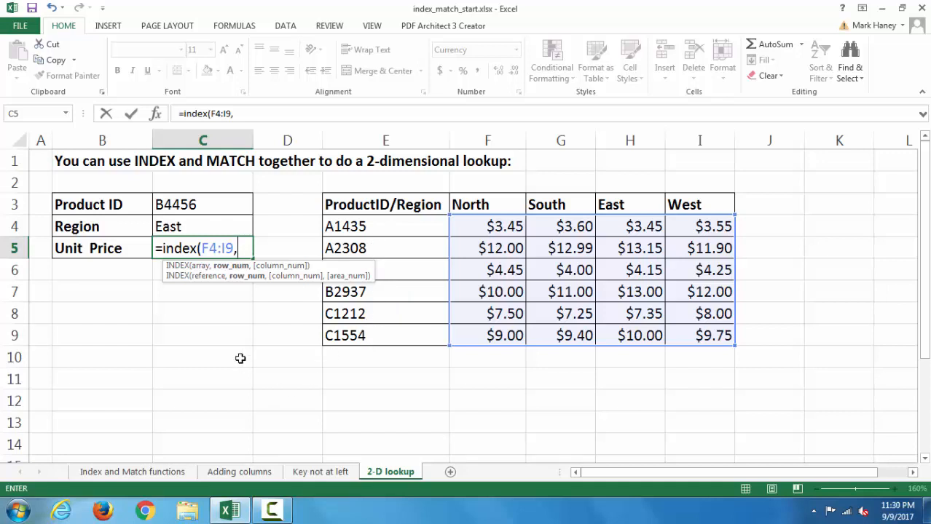
Add MATCH(C3,E4:E9,0) as the INDEX row number to find the product ID with an exact match.
text(match()
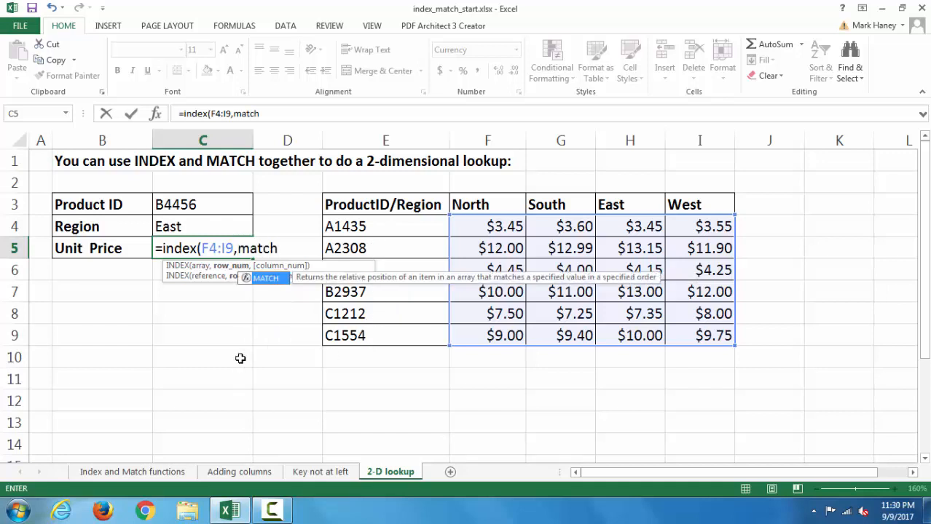
click(215, 206)
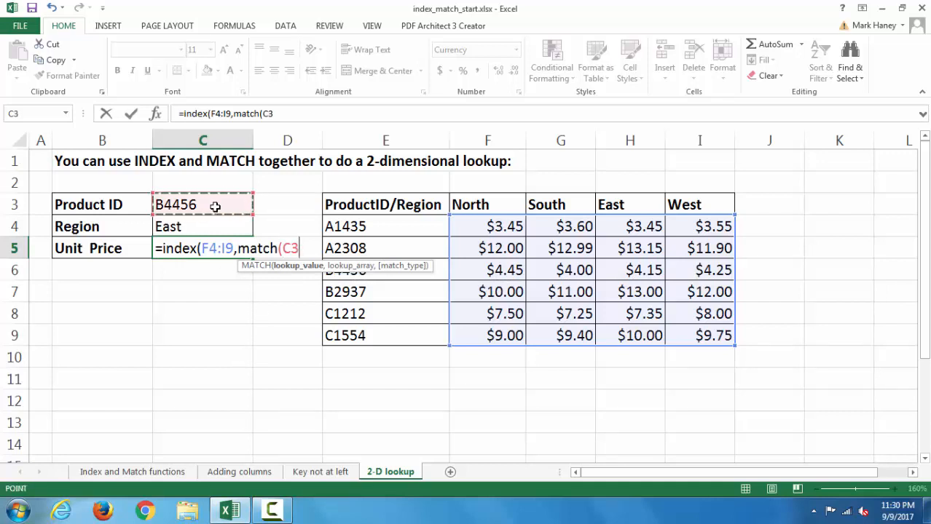
text(,)
drag(357, 224, 353, 333)
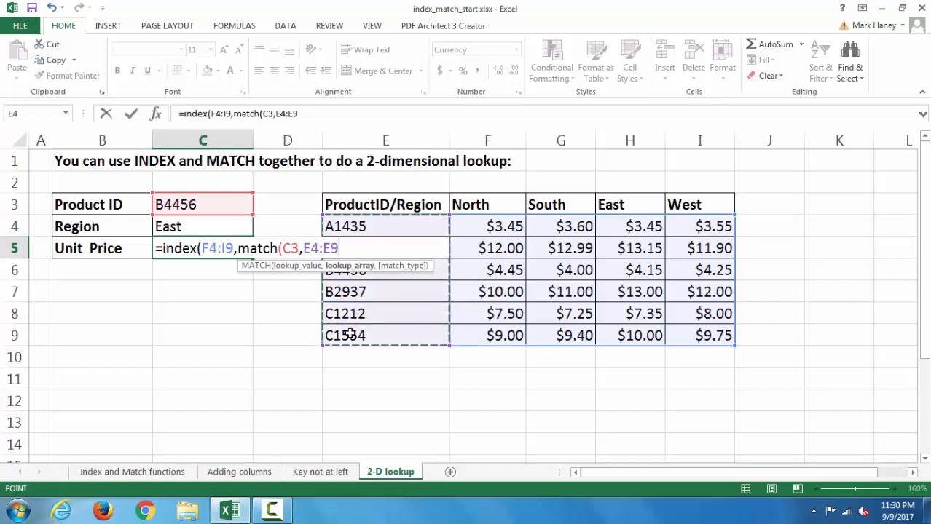
text(,0)
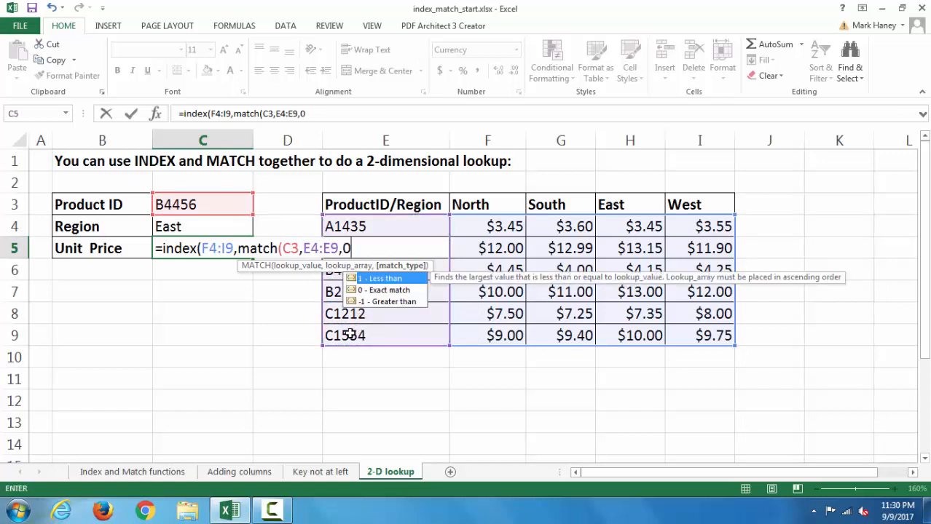
text())
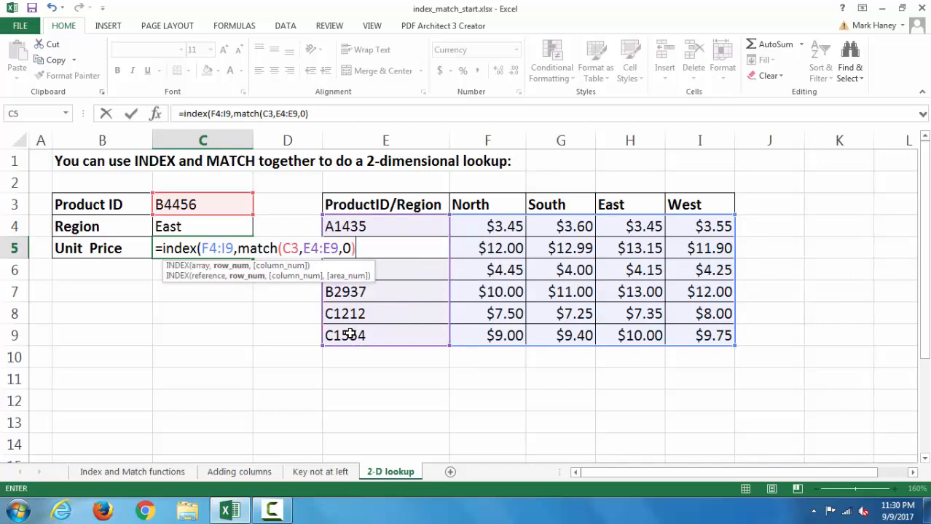
Add MATCH(C4,F3:I3,0) as the INDEX column number, complete the formula in cell C5, and review its references.
text(,)
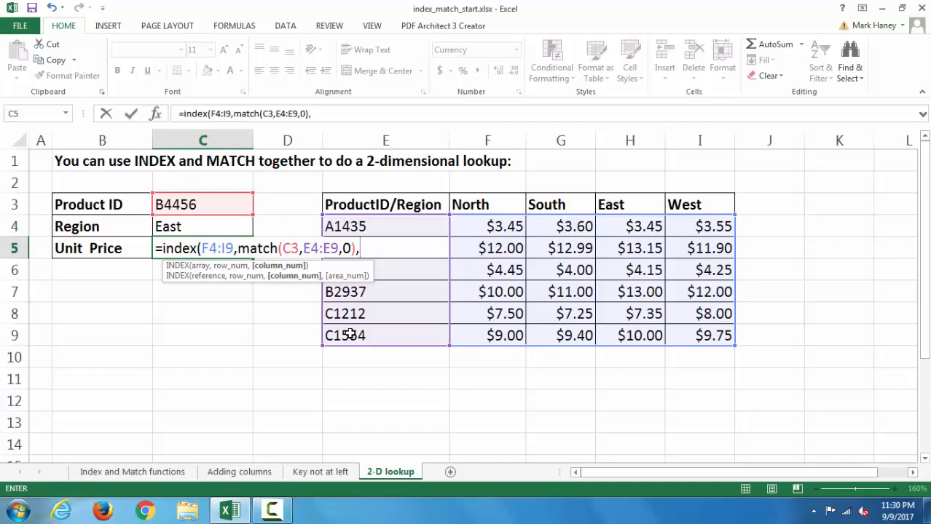
text(match()
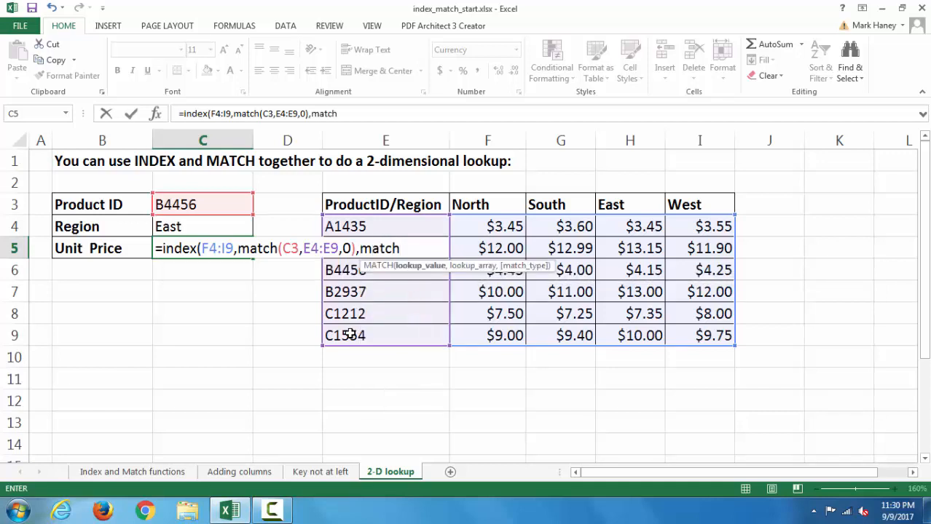
click(185, 226)
text(,)
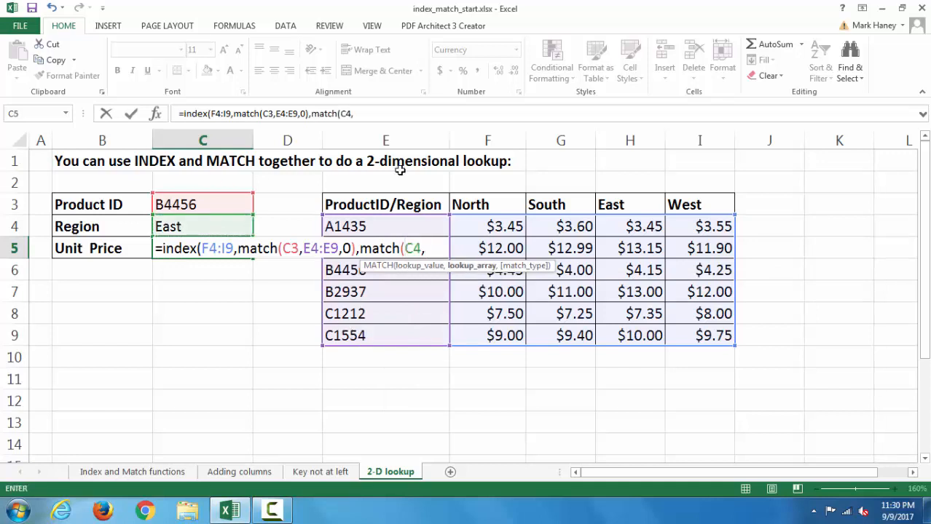
drag(477, 196, 669, 205)
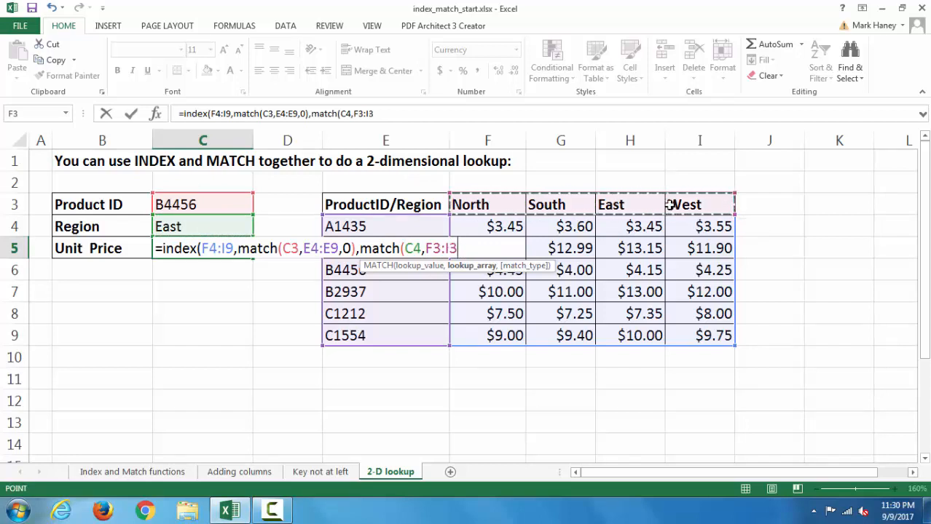
text(,)
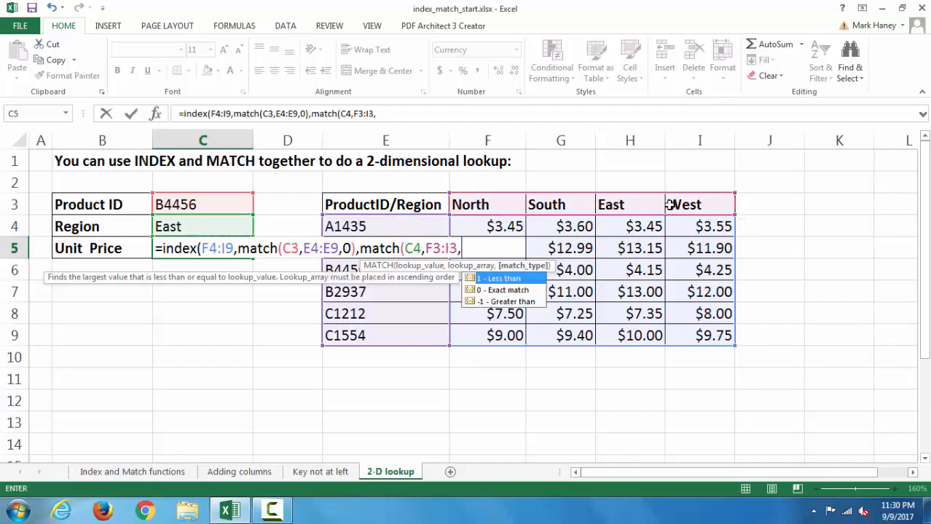
text(0))
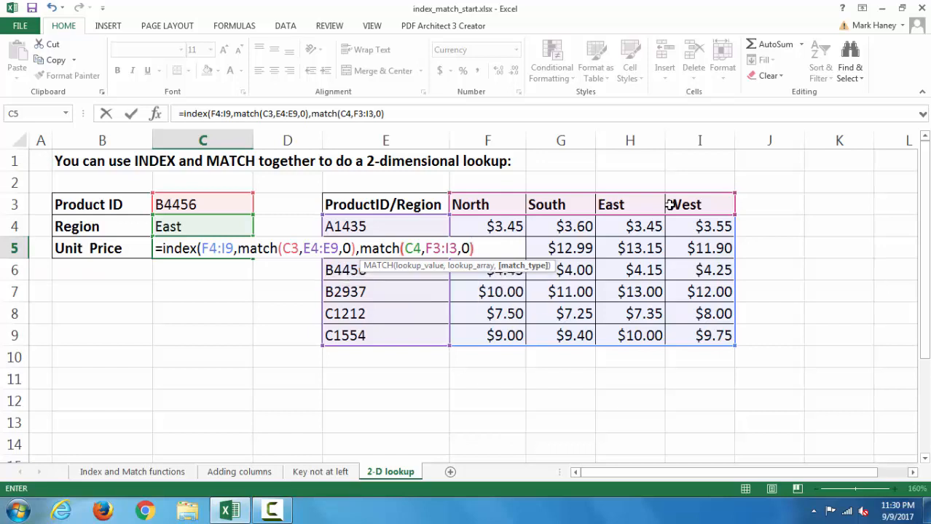
text())
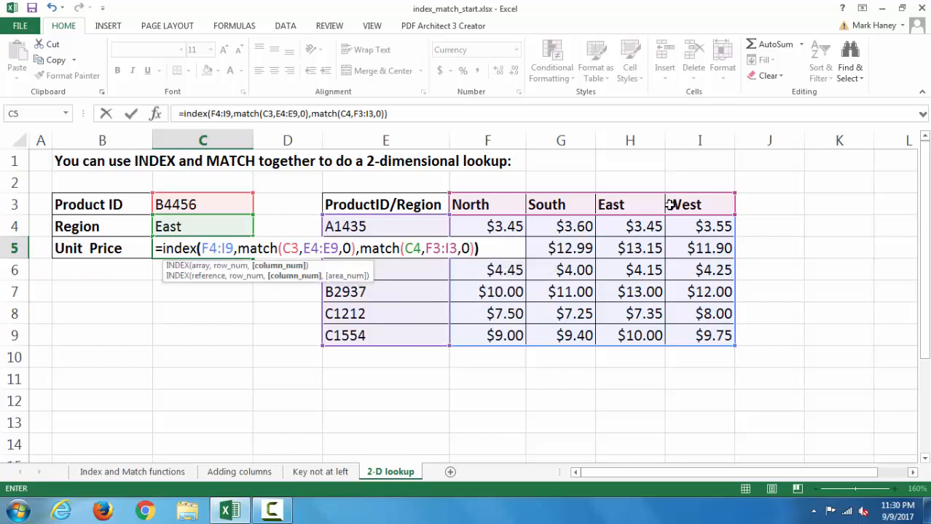
key(Return)
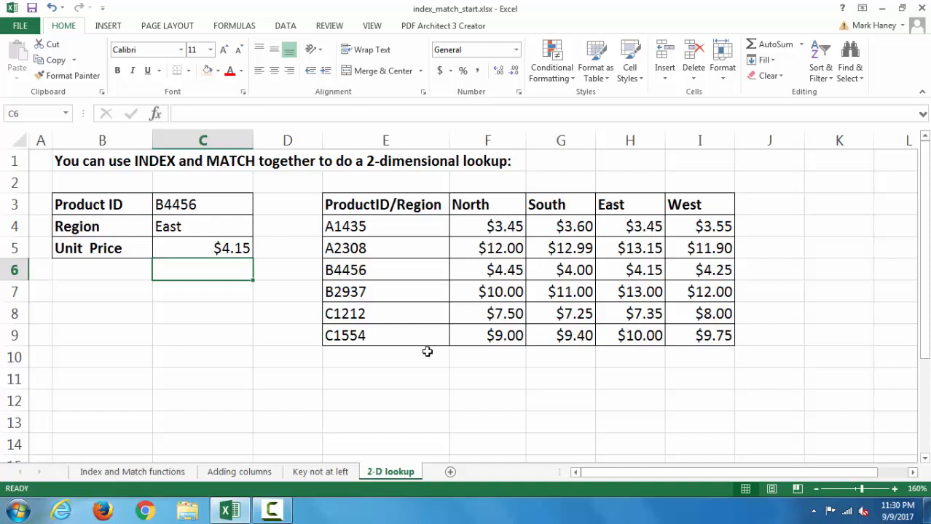
double_click(220, 247)
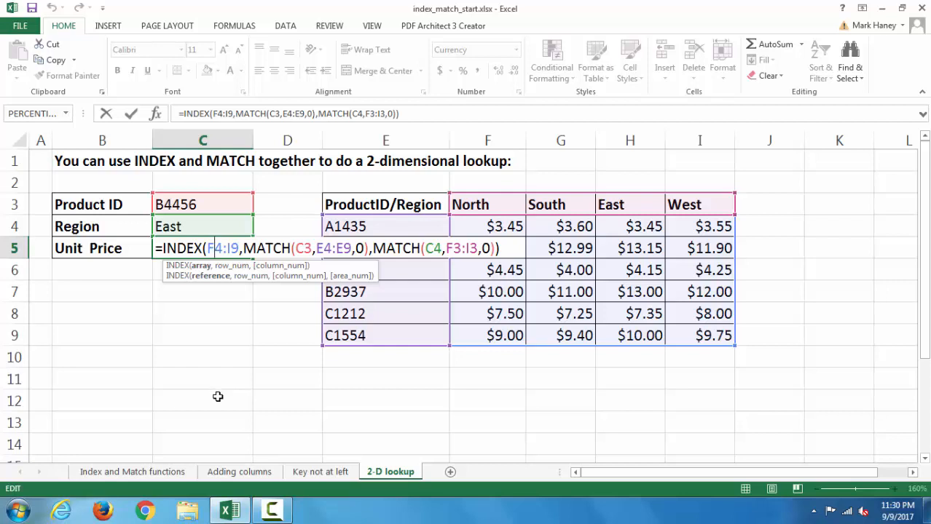
key(Return)
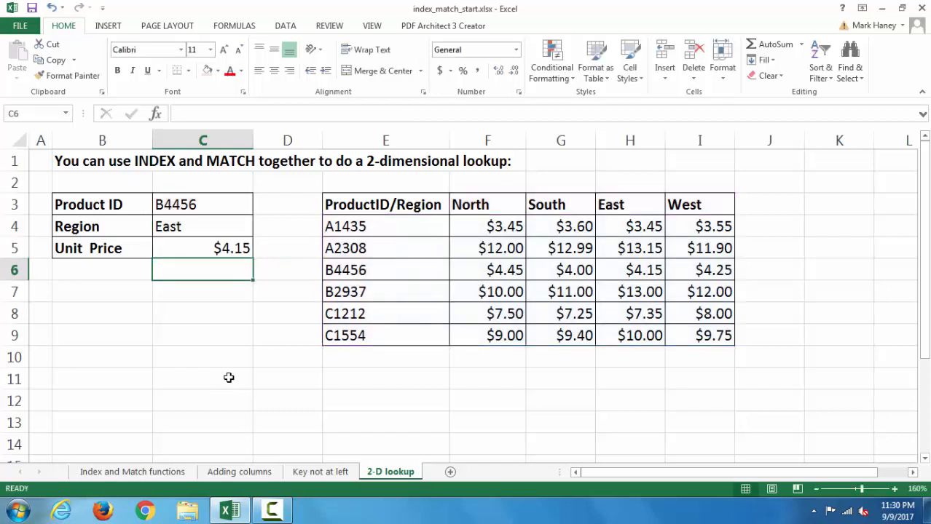